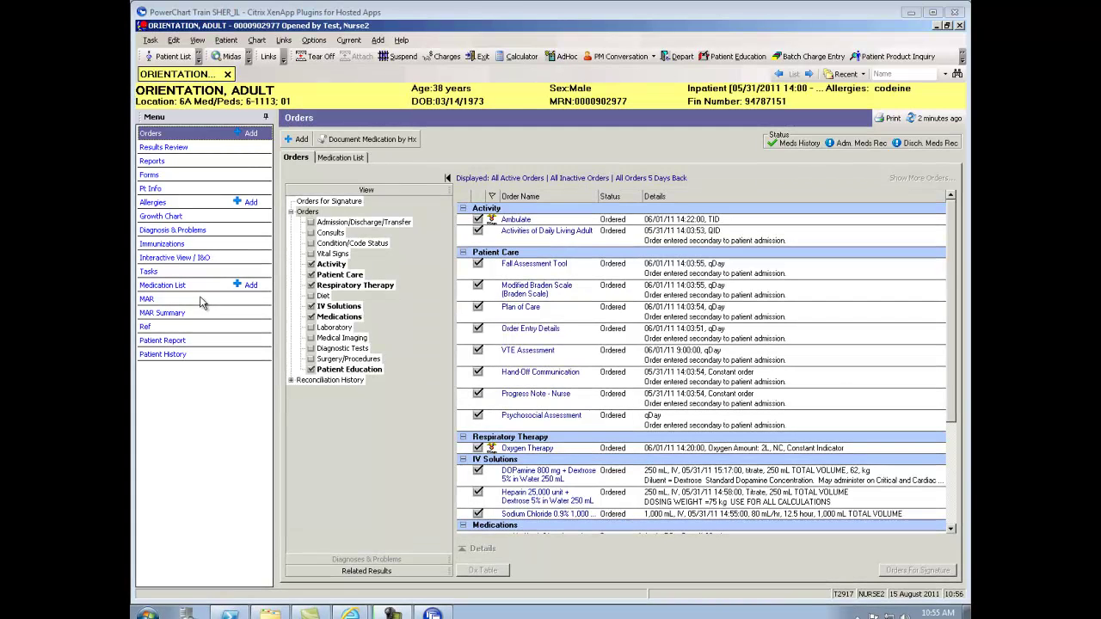
Open the patient's MAR, scroll down to Continuous Infusions, then back to the top.
click(198, 300)
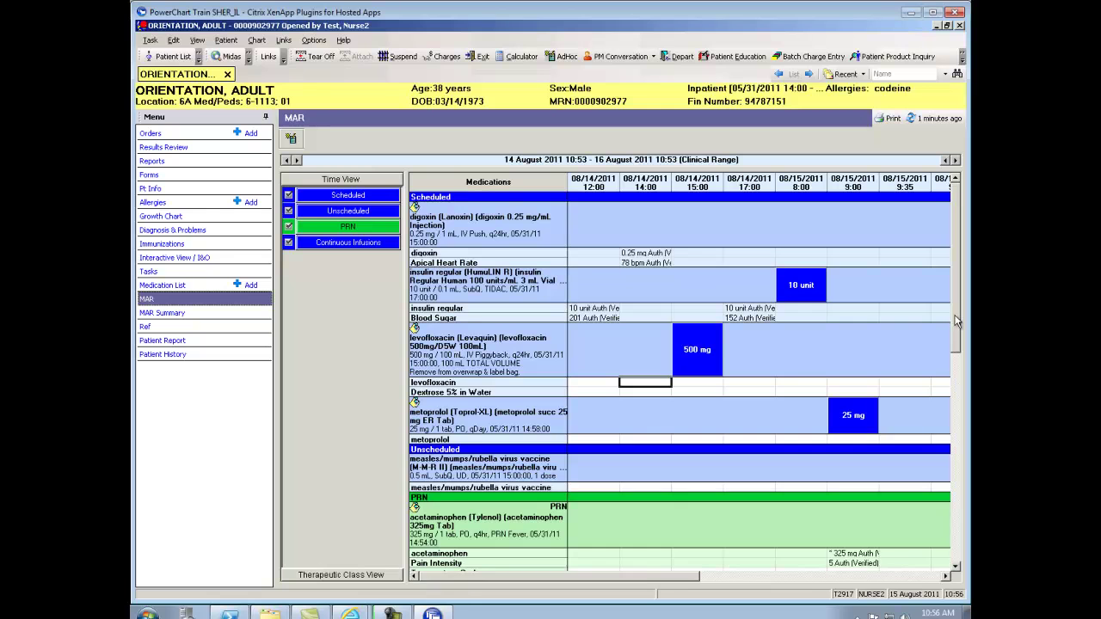
drag(957, 321, 961, 497)
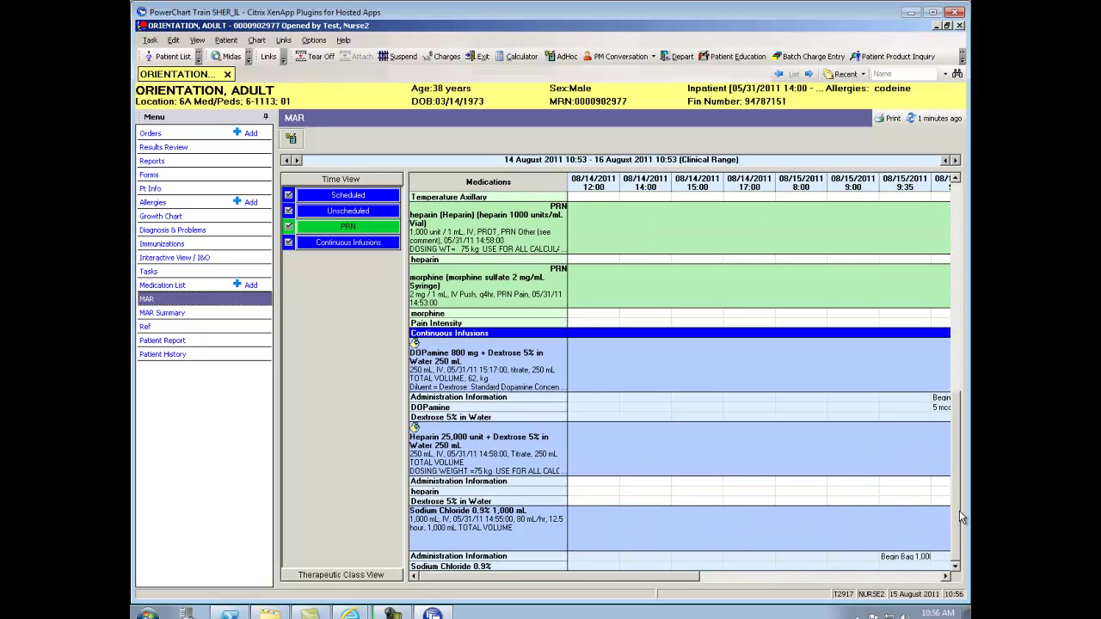
drag(955, 516, 956, 307)
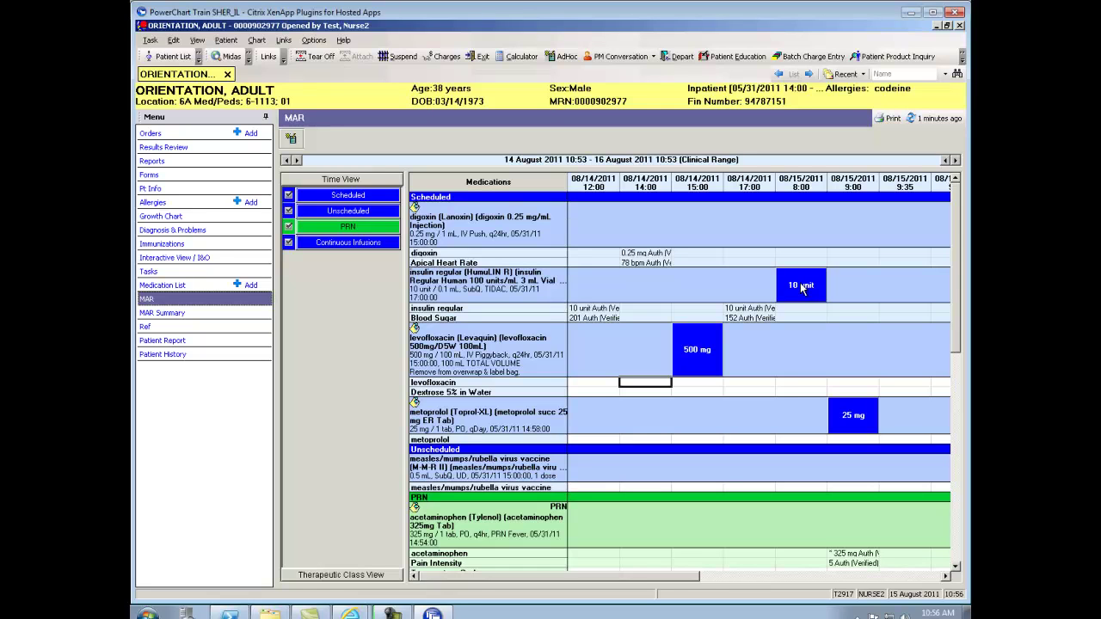
click(946, 577)
click(946, 577)
click(946, 577)
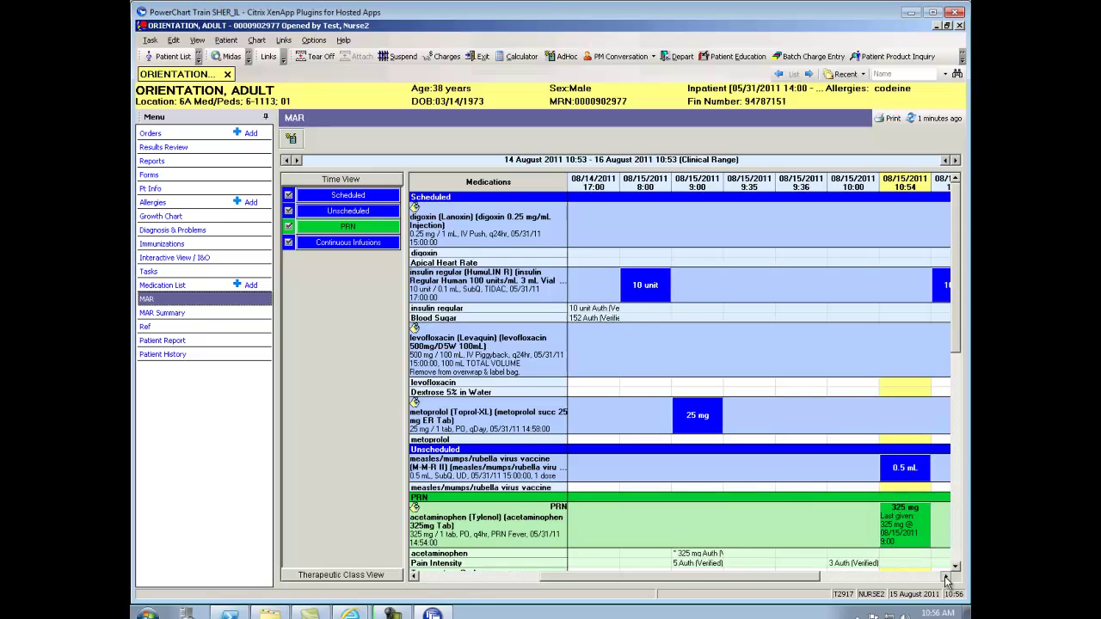
click(946, 577)
click(946, 577)
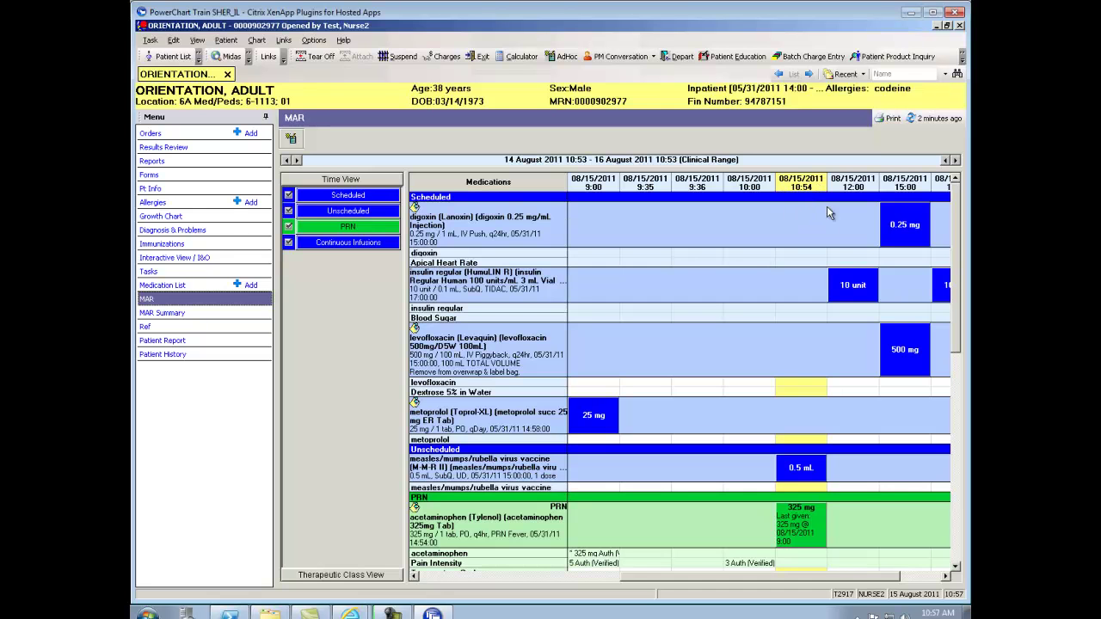
drag(956, 269, 956, 385)
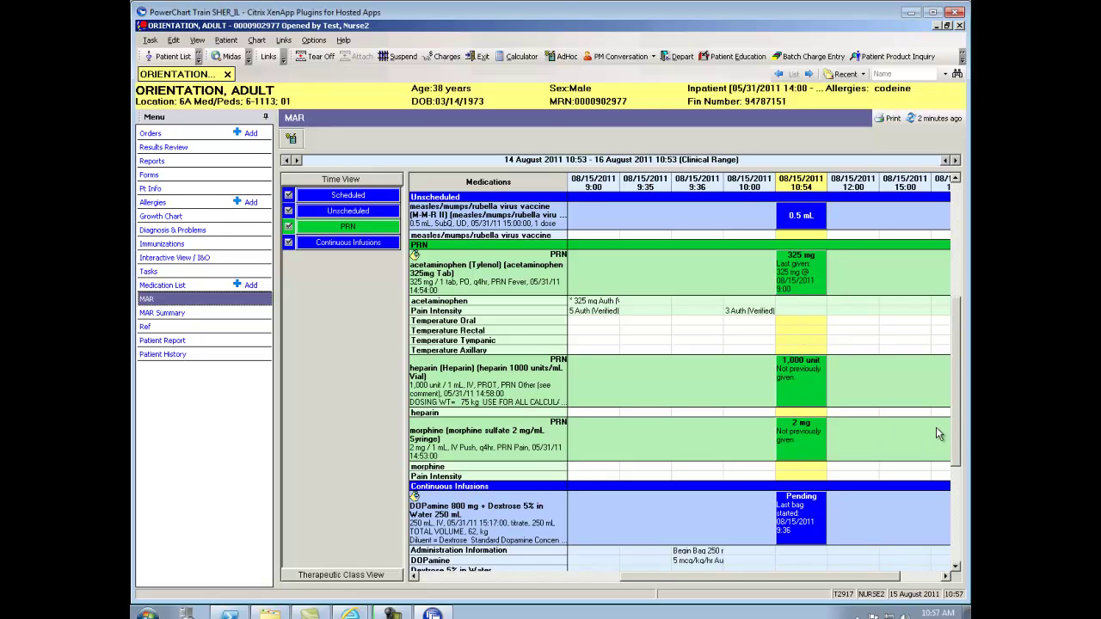
drag(956, 424, 944, 266)
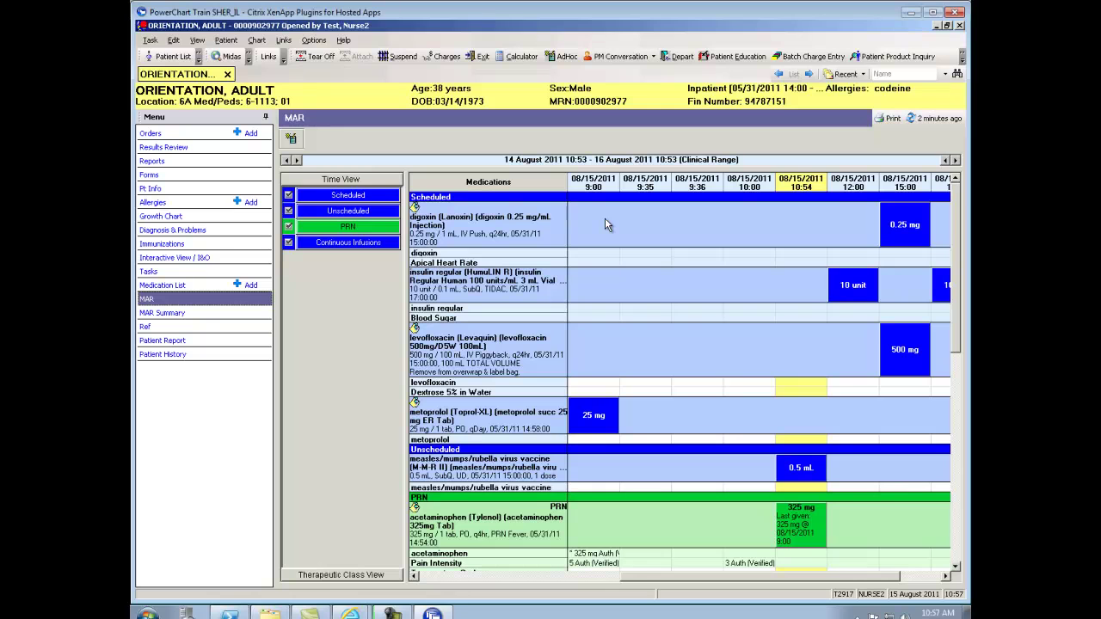
Open the Reference Manual for the digoxin 0.25 mg/mL injection order.
right_click(465, 223)
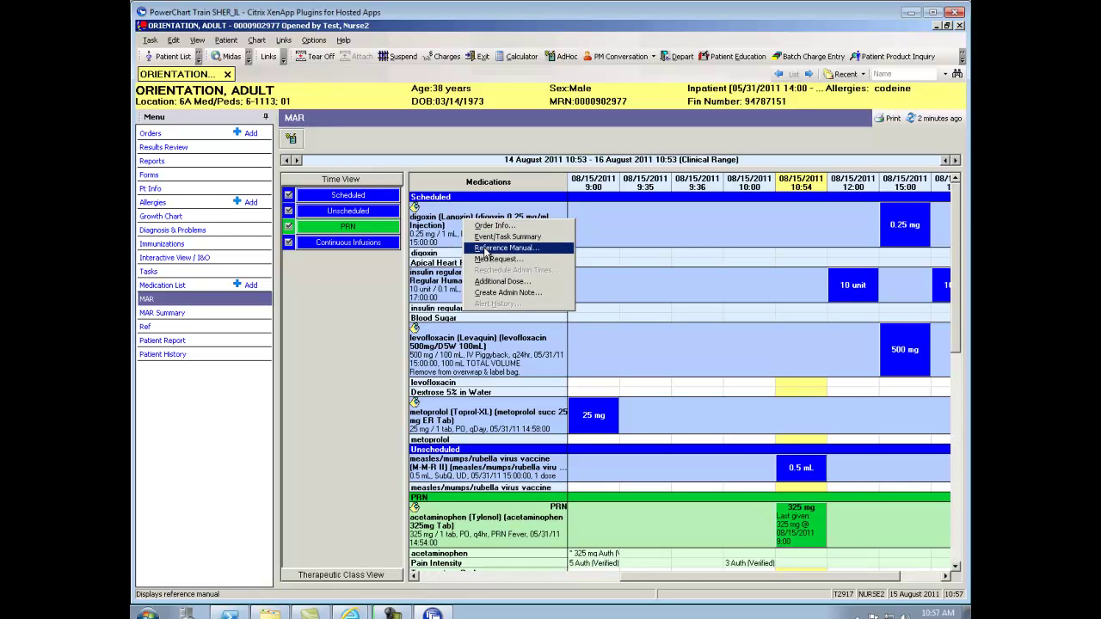
click(483, 247)
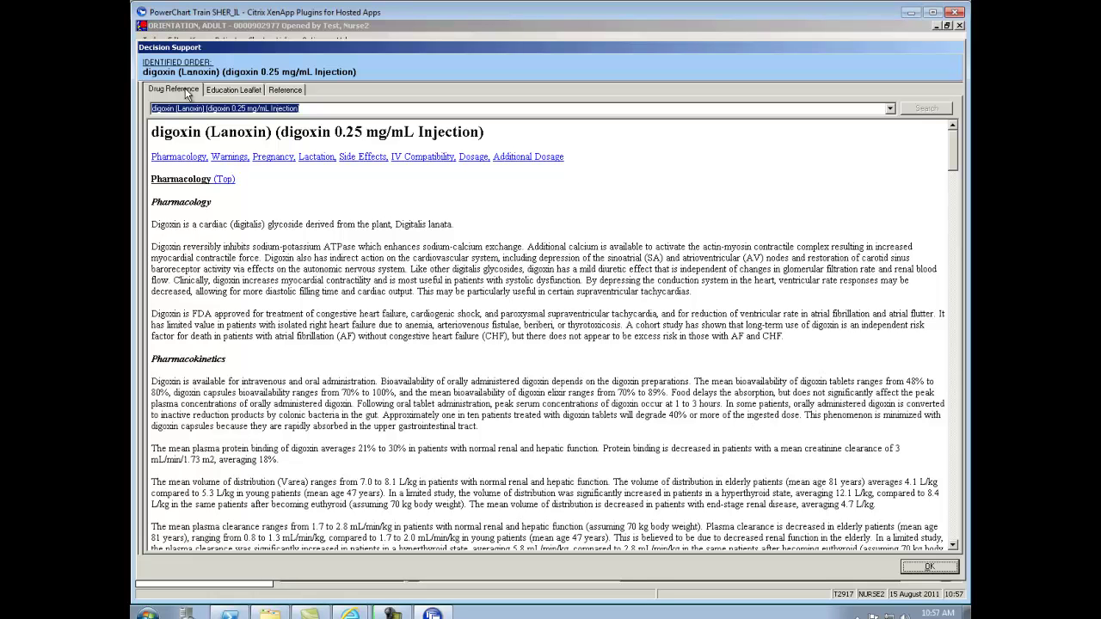
View the digoxin Education Leaflet in Spanish, then English, and dismiss the print option.
click(240, 95)
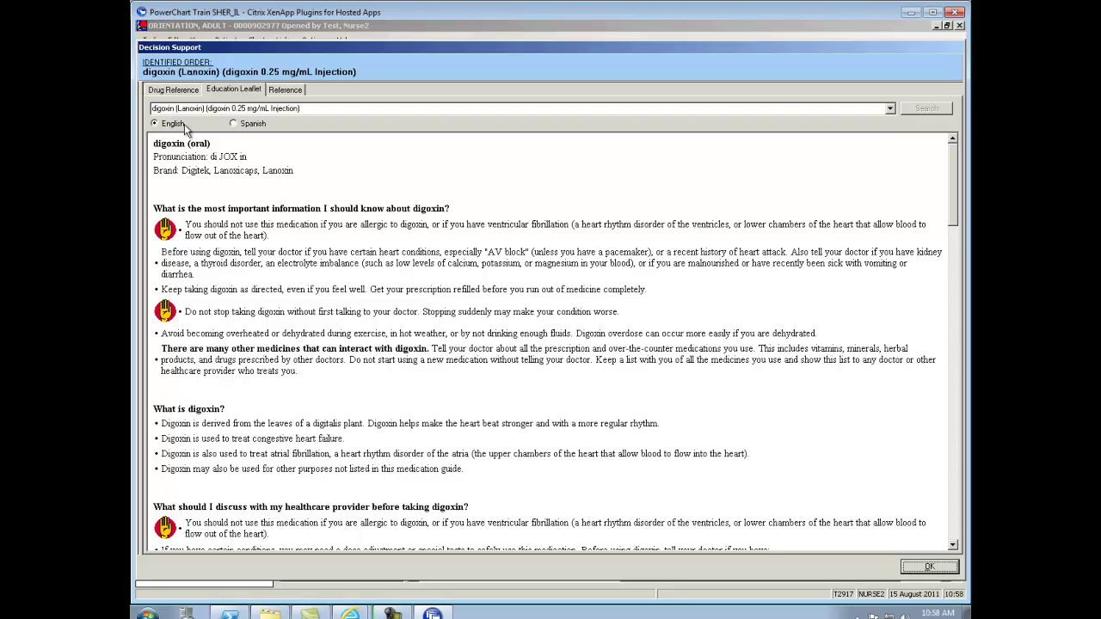
click(233, 125)
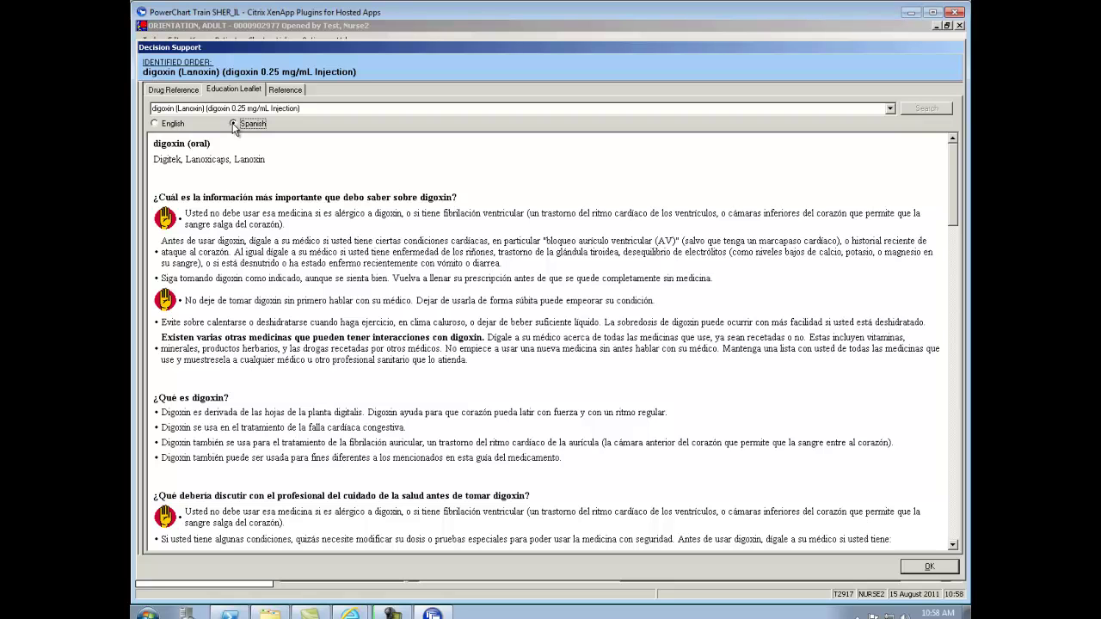
click(167, 124)
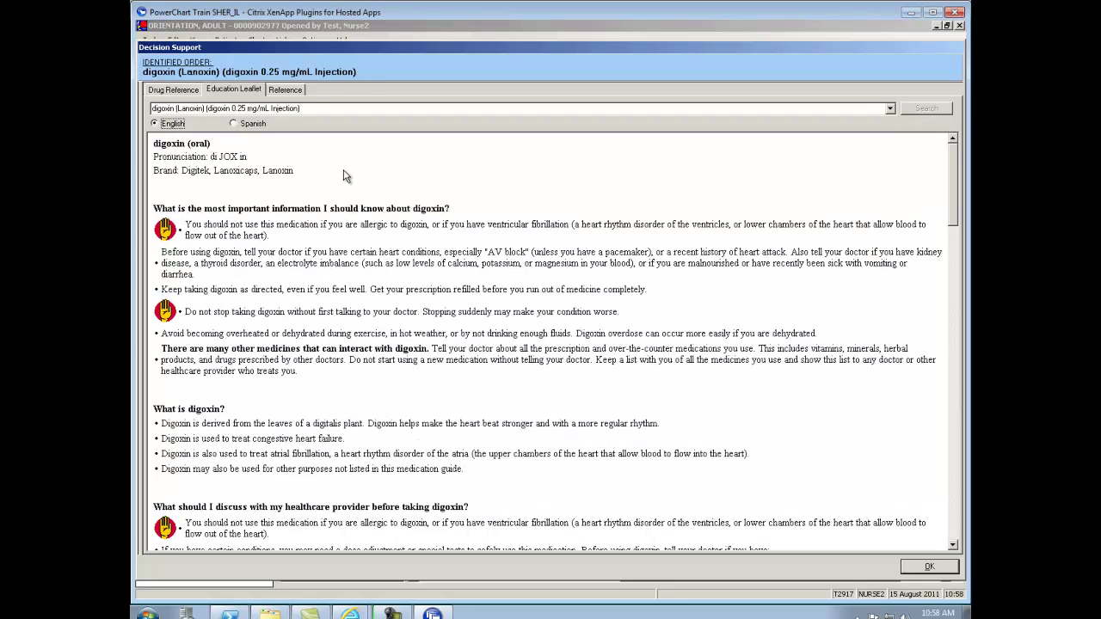
right_click(490, 215)
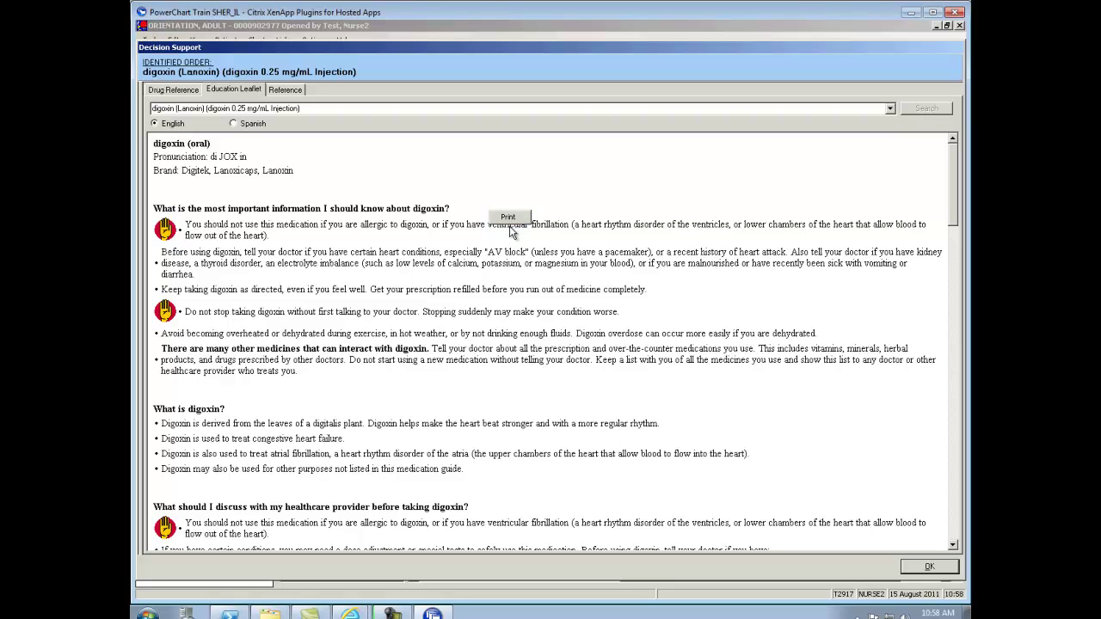
click(421, 175)
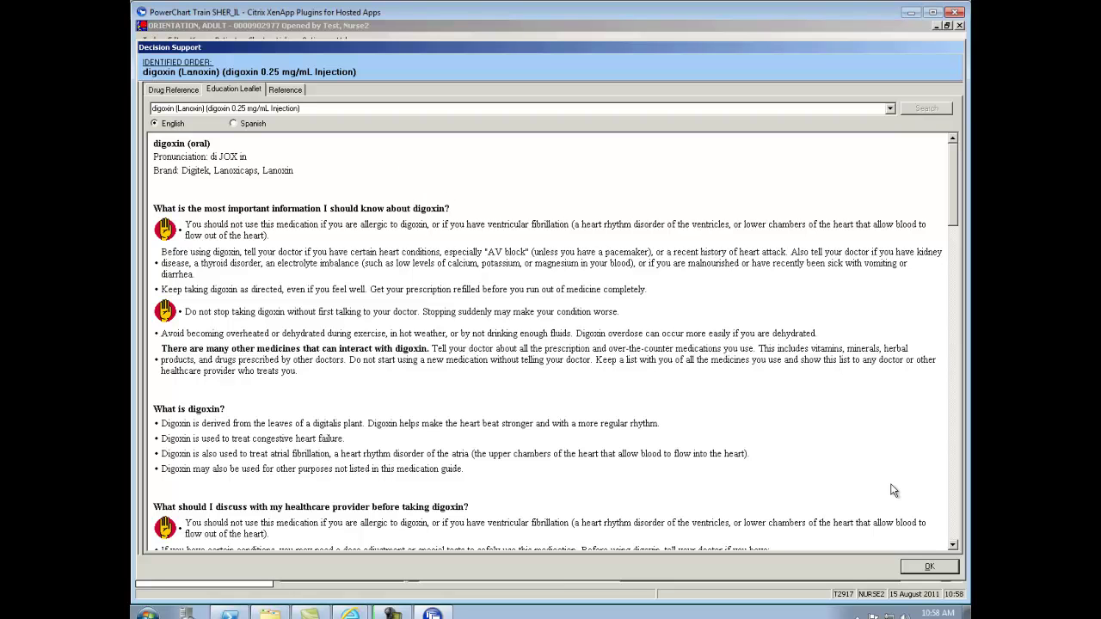
Close the drug reference, sign the 9:00 metoprolol 25 mg dose as given, and refresh the MAR.
click(932, 566)
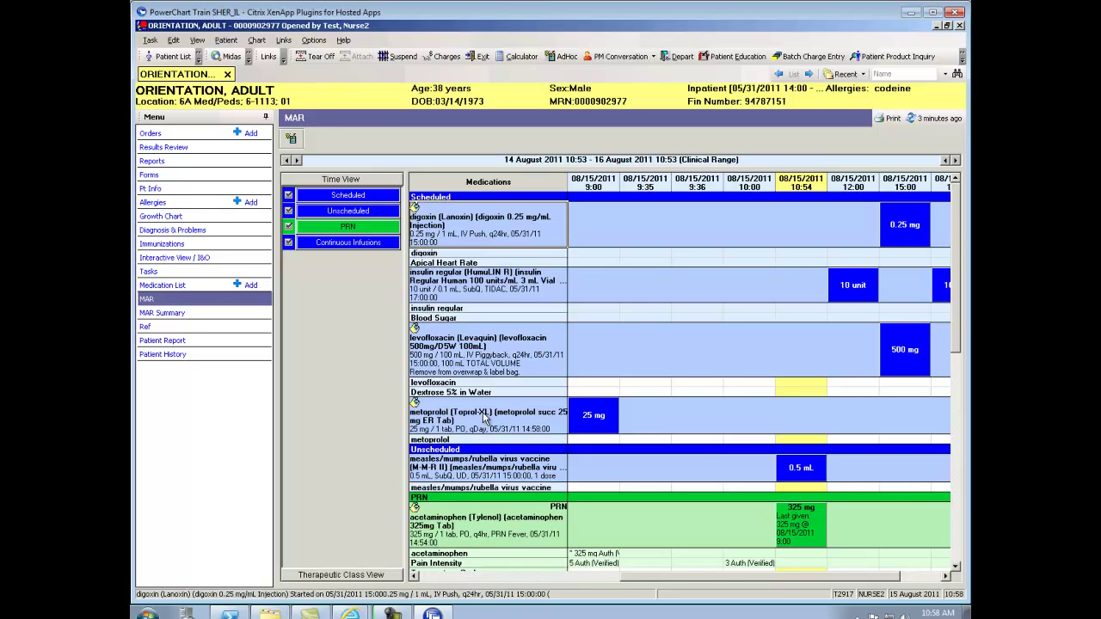
double_click(595, 416)
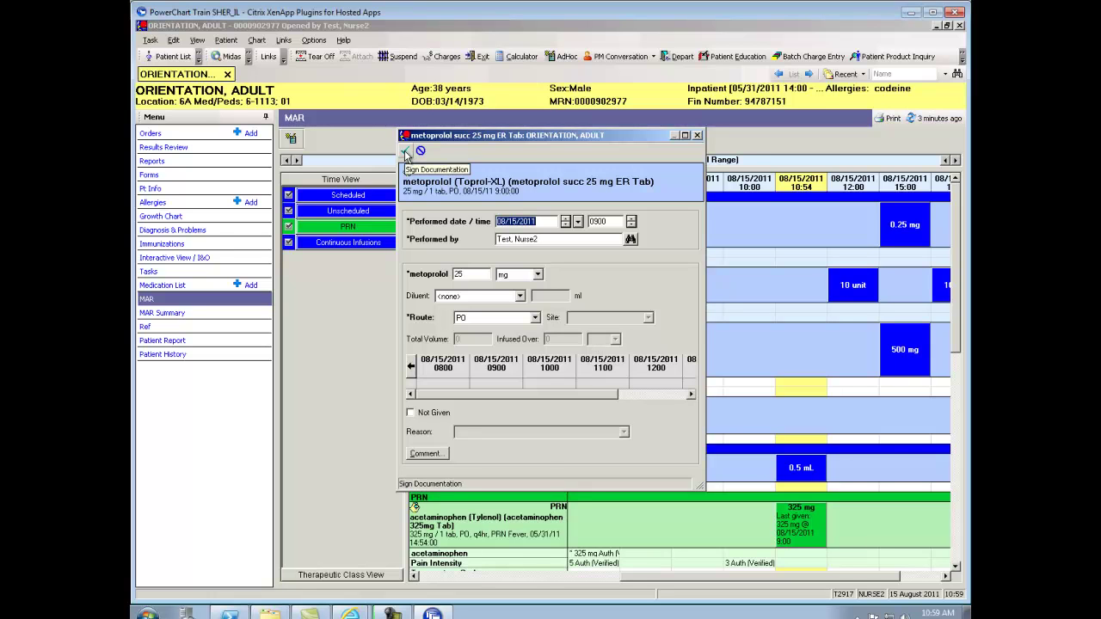
click(405, 152)
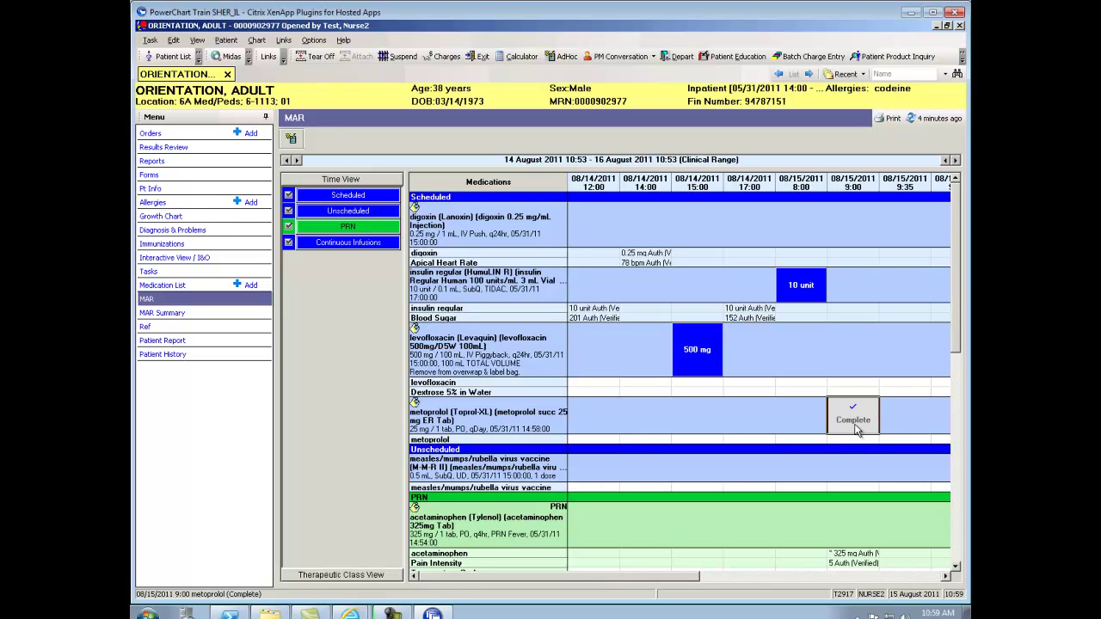
click(931, 118)
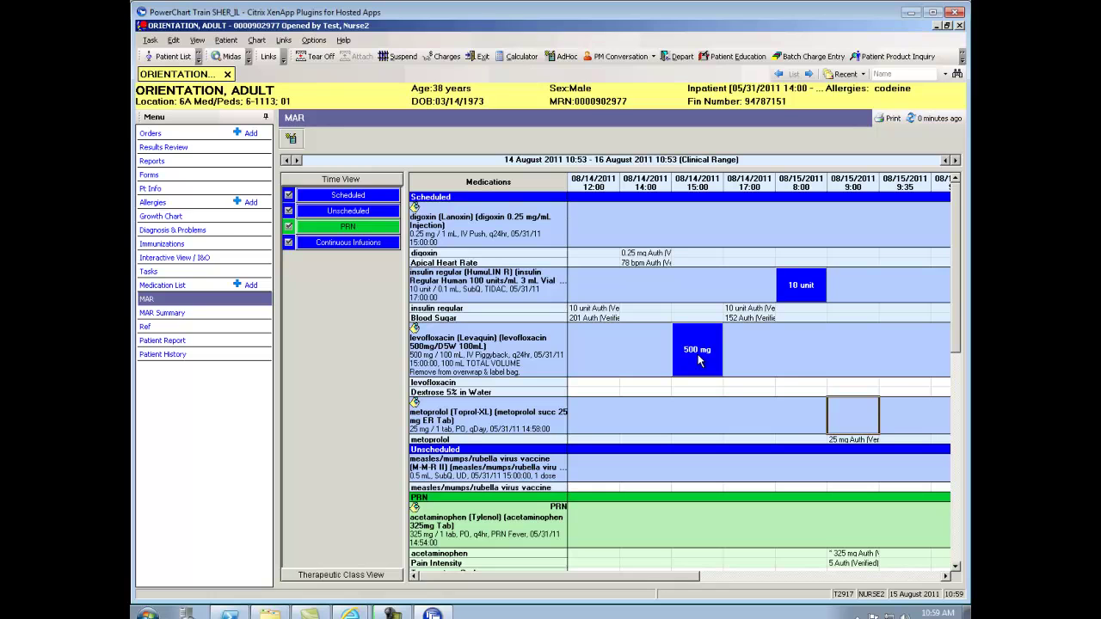
Reschedule the levofloxacin 500 mg dose to 08/15/2011 at 1100.
right_click(699, 354)
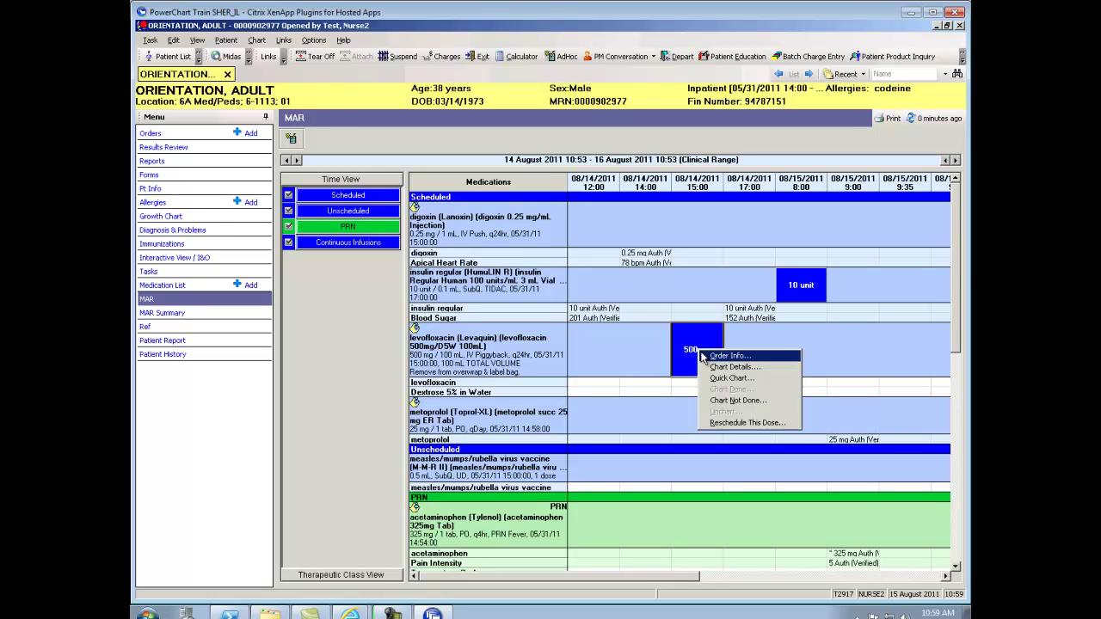
click(720, 423)
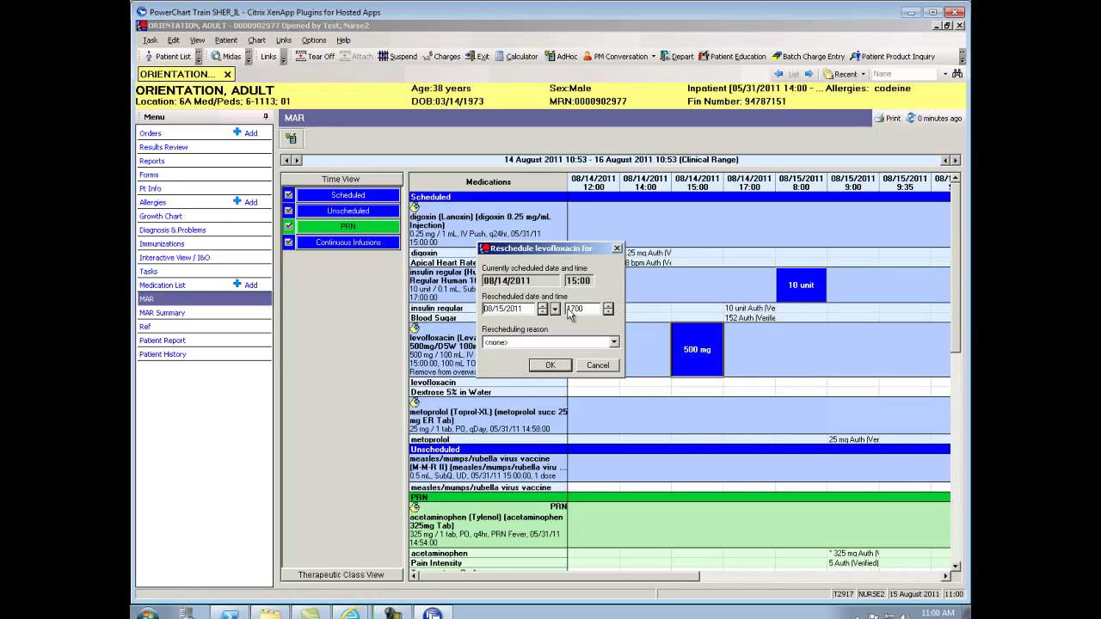
click(541, 305)
double_click(573, 309)
text(1700)
drag(587, 308, 562, 314)
text(1100)
click(555, 366)
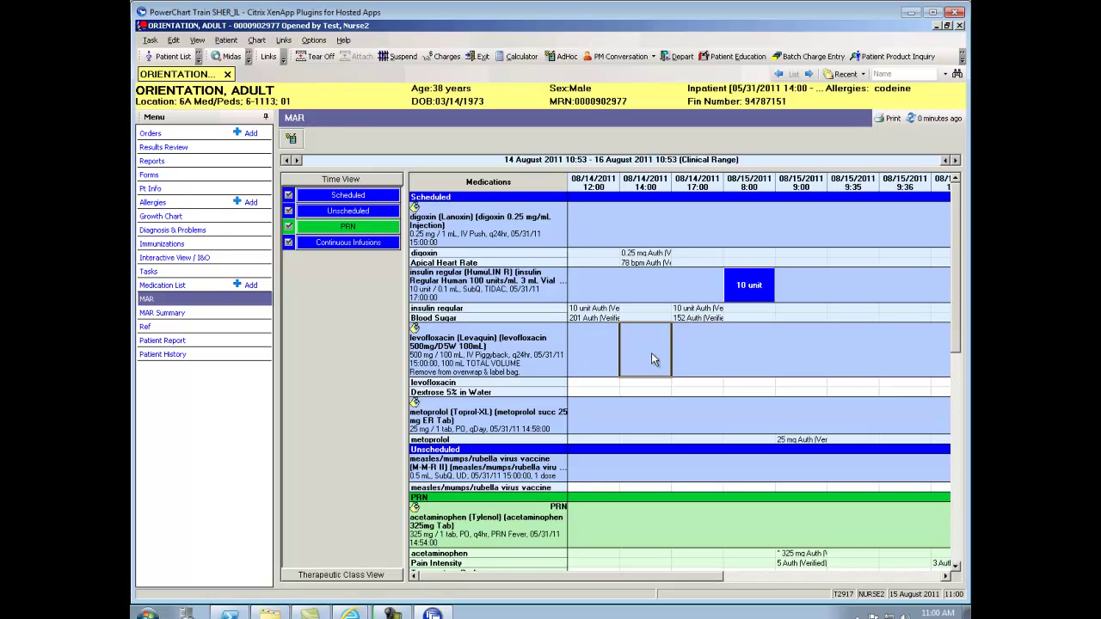
click(943, 576)
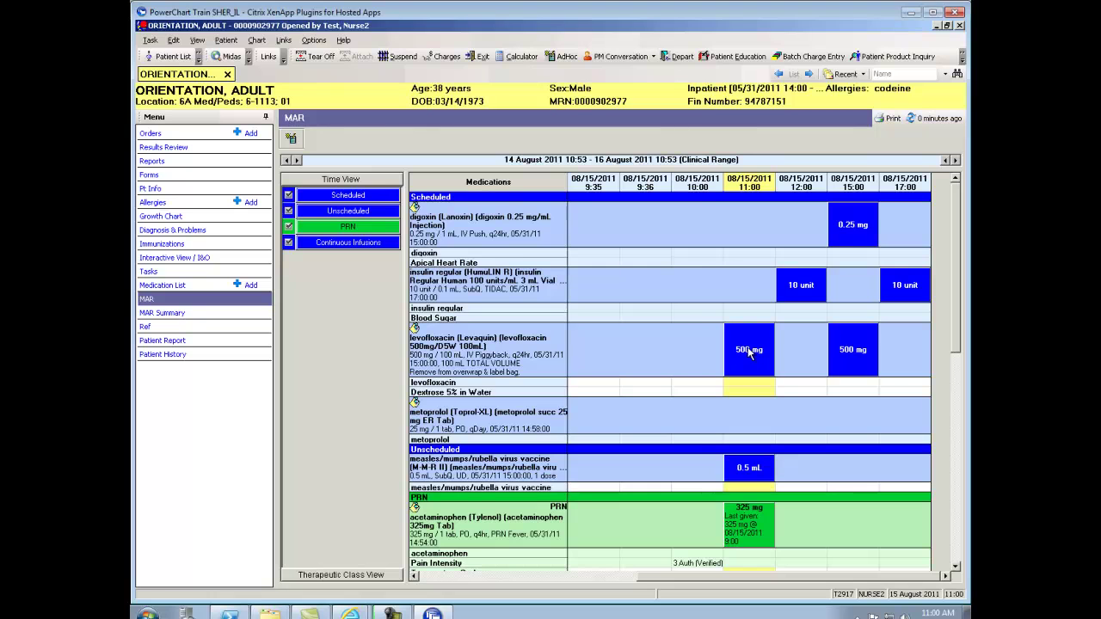
Chart the 11:00 levofloxacin dose with site Right Arm, sign it, and refresh the MAR.
double_click(748, 351)
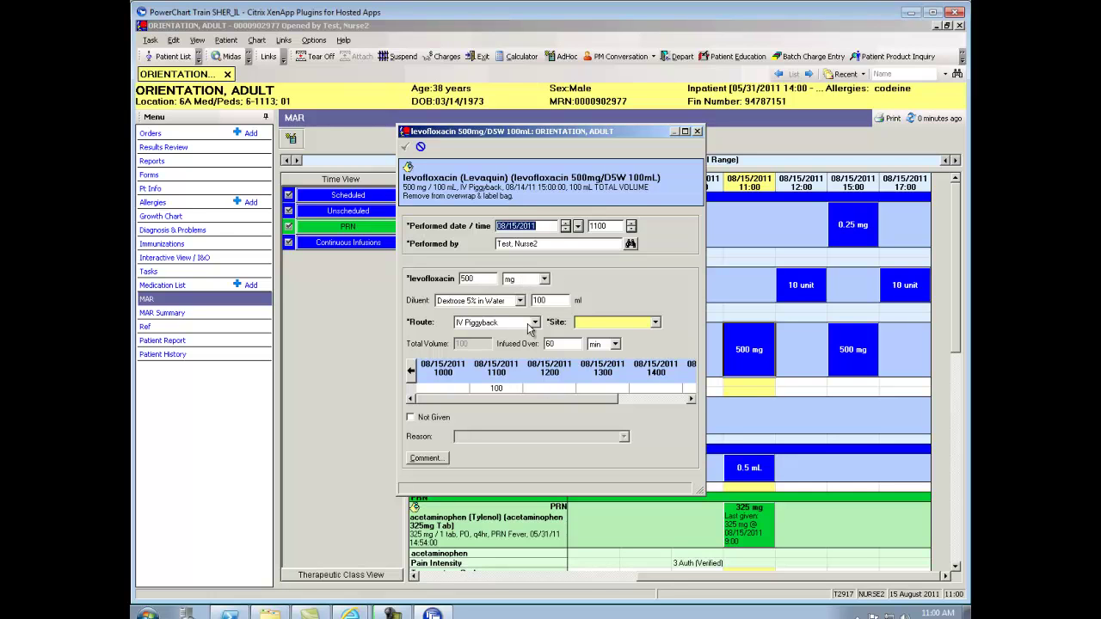
click(655, 322)
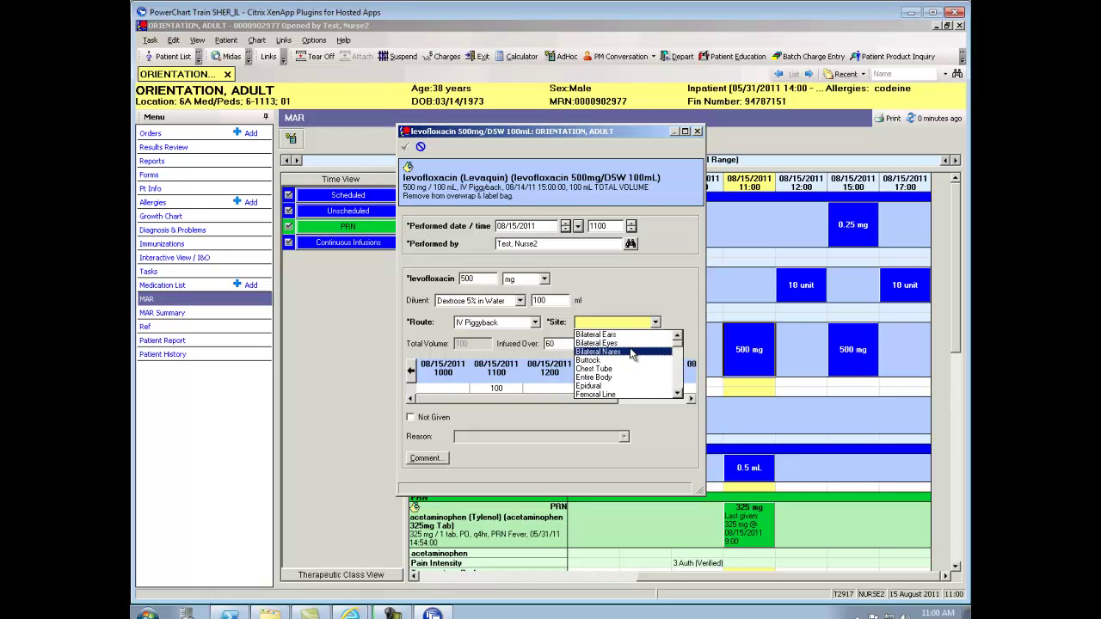
key(r)
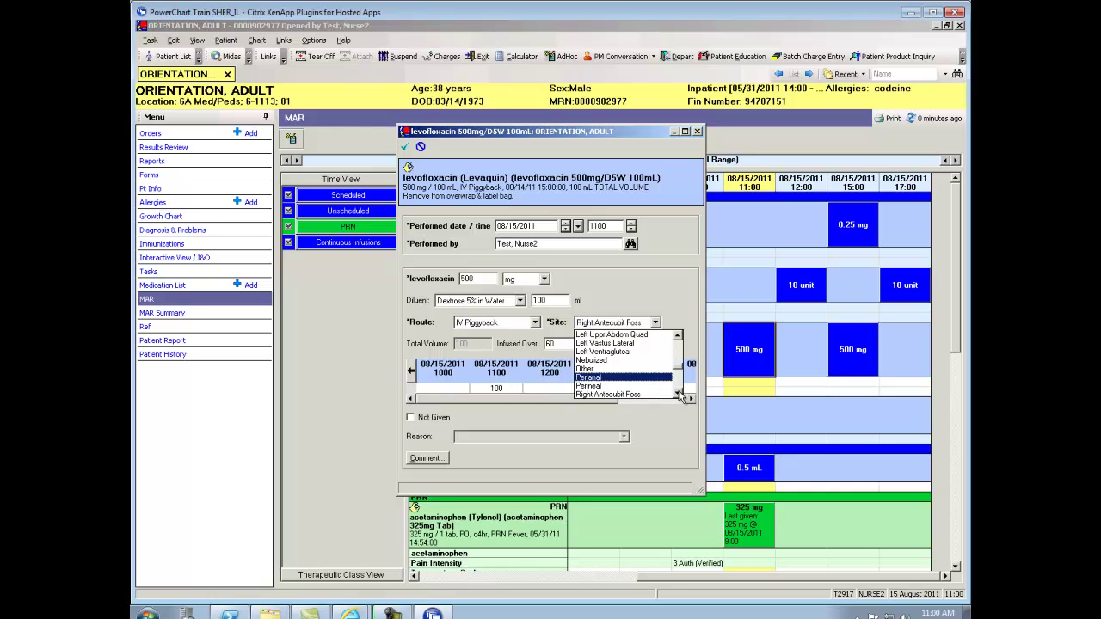
click(678, 394)
click(678, 394)
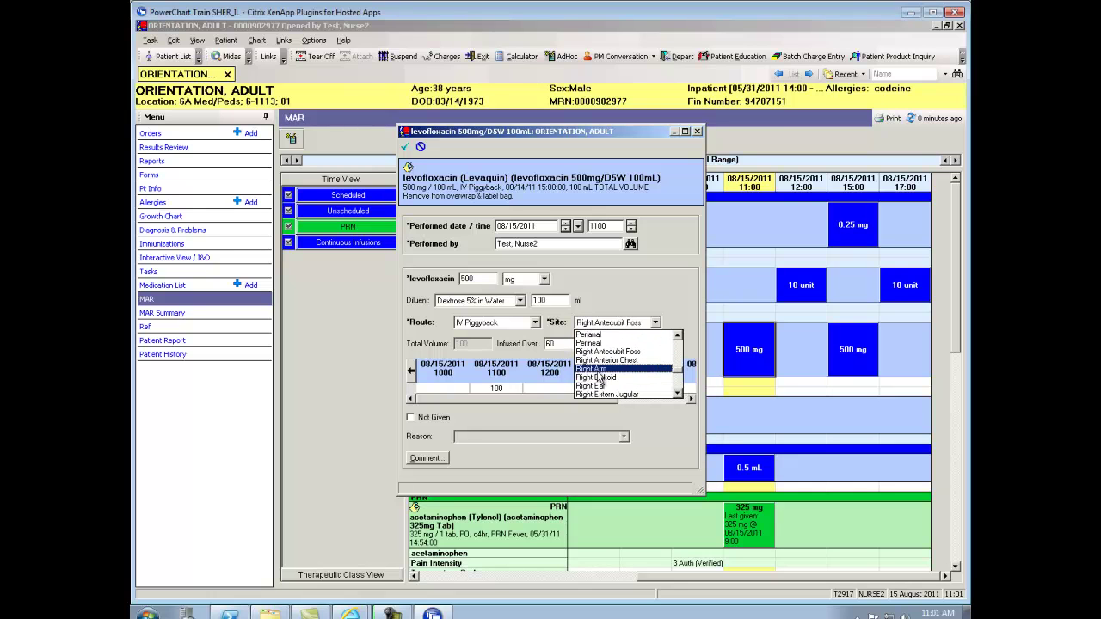
click(599, 369)
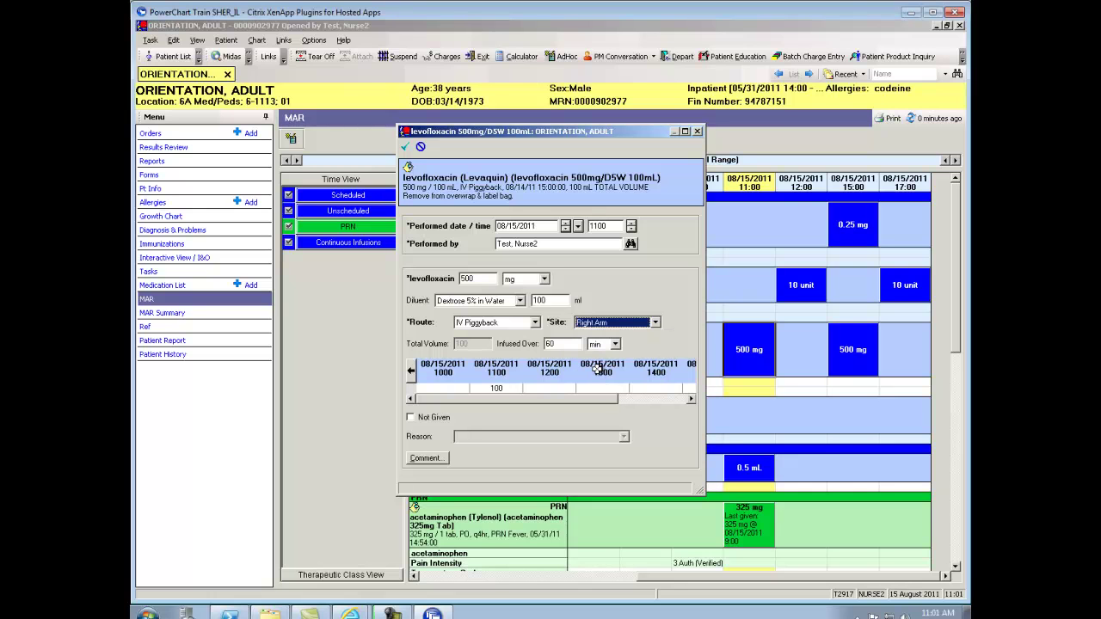
click(406, 149)
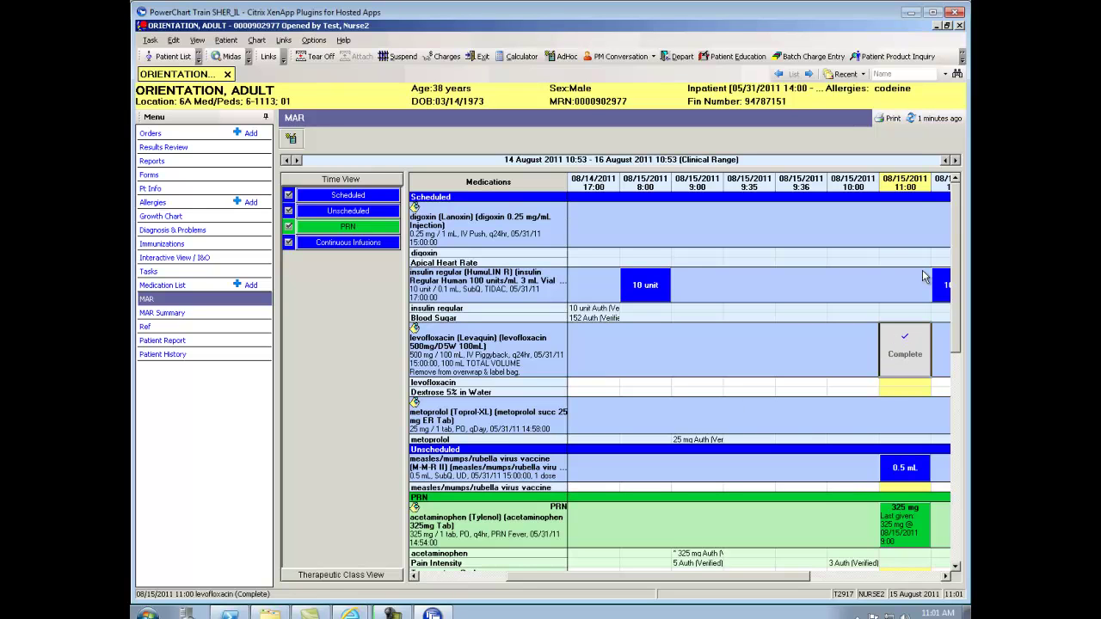
click(933, 117)
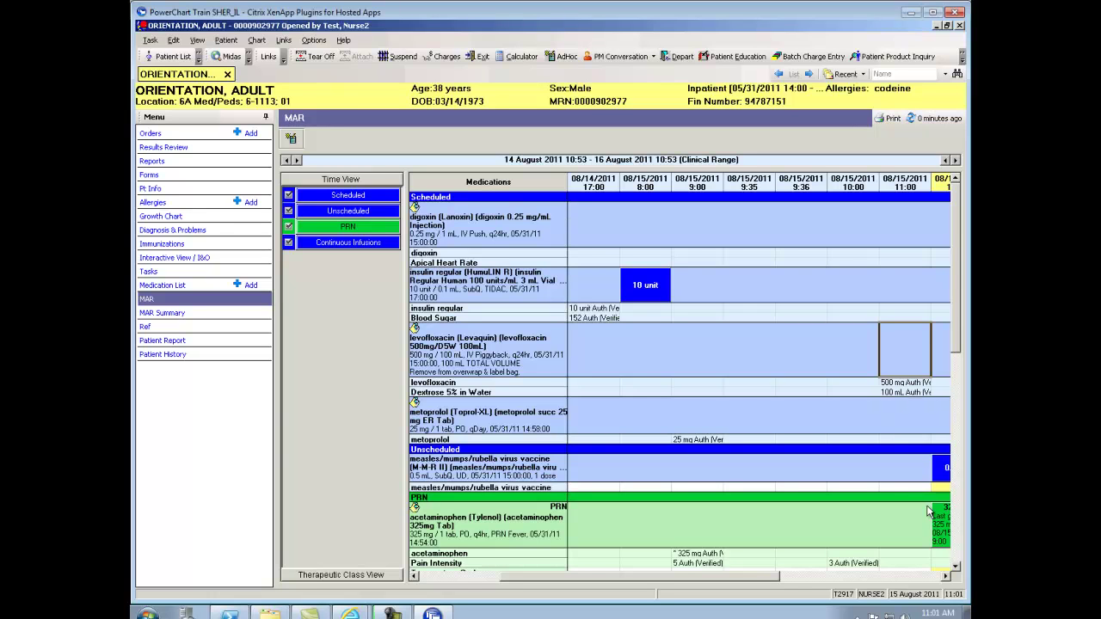
click(944, 575)
click(944, 576)
click(944, 575)
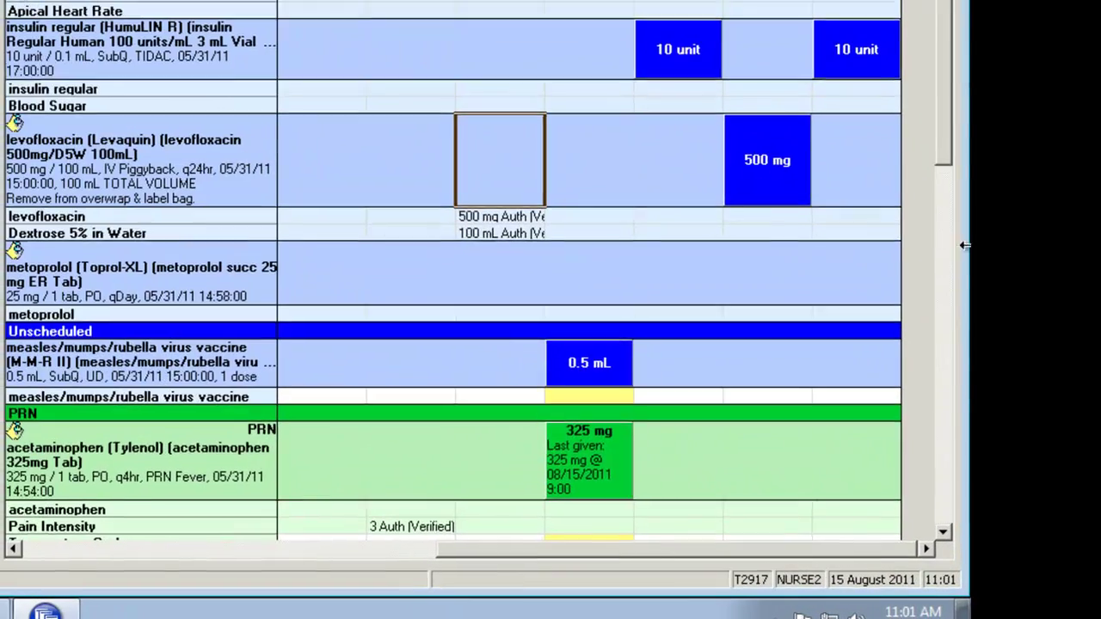
drag(945, 235, 946, 312)
drag(942, 183, 944, 254)
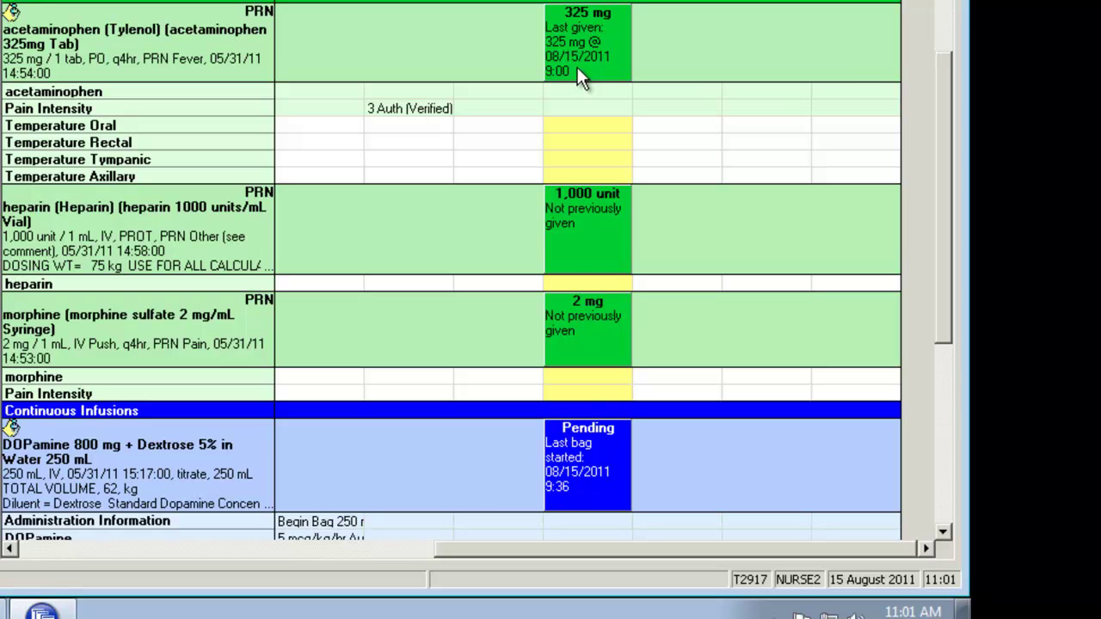
drag(548, 544, 413, 554)
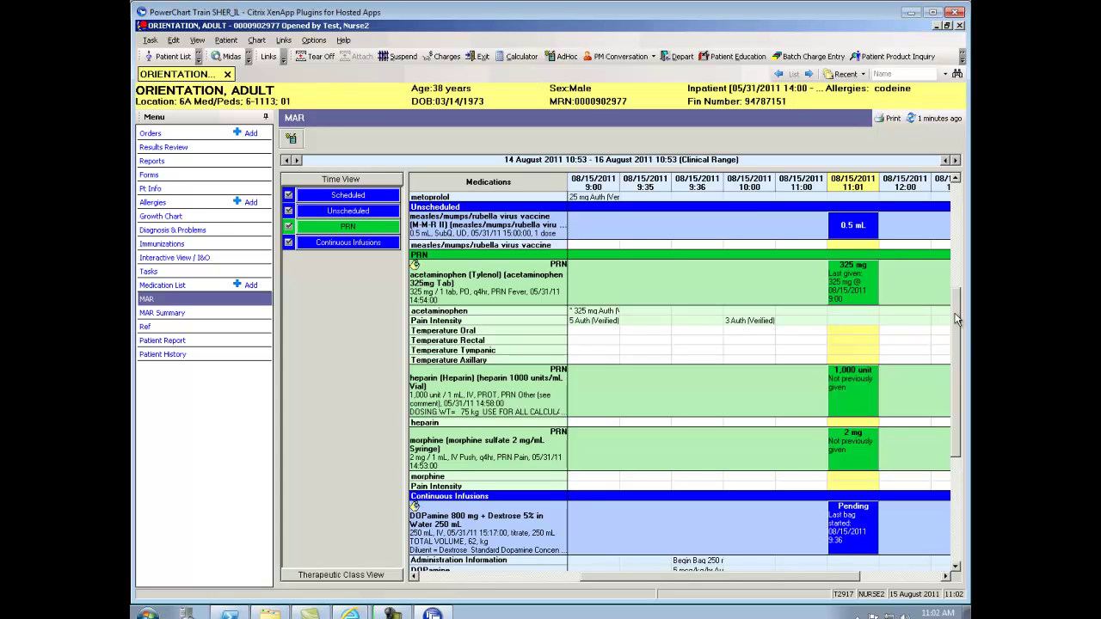
drag(957, 319, 957, 349)
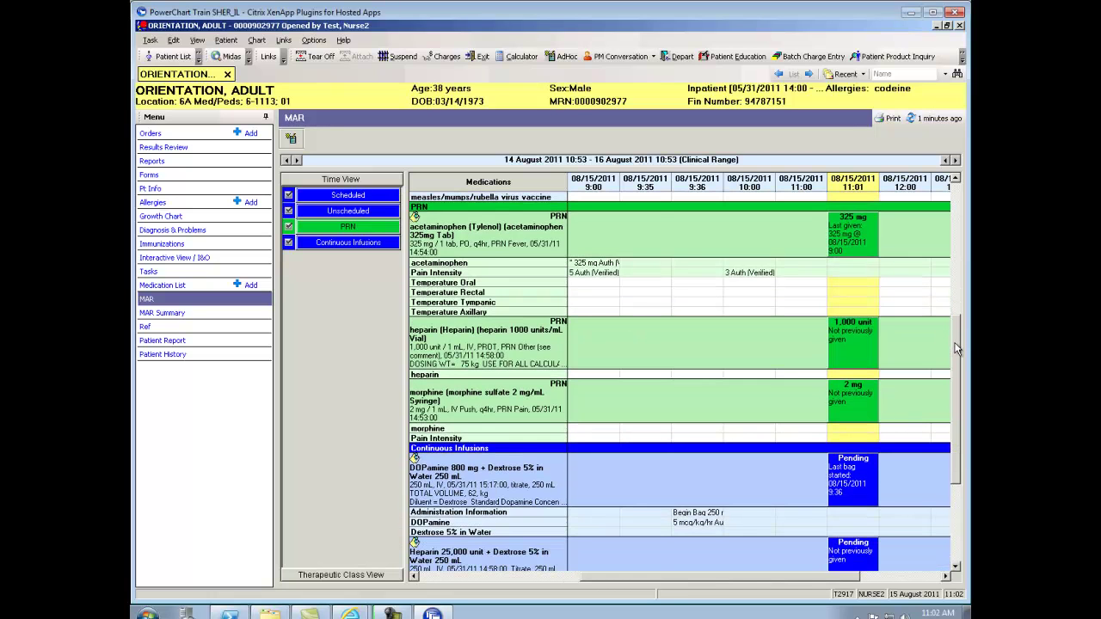
Open the PRN morphine 2 mg charting, set the administration time to 10:30, and enter the pain score.
double_click(852, 405)
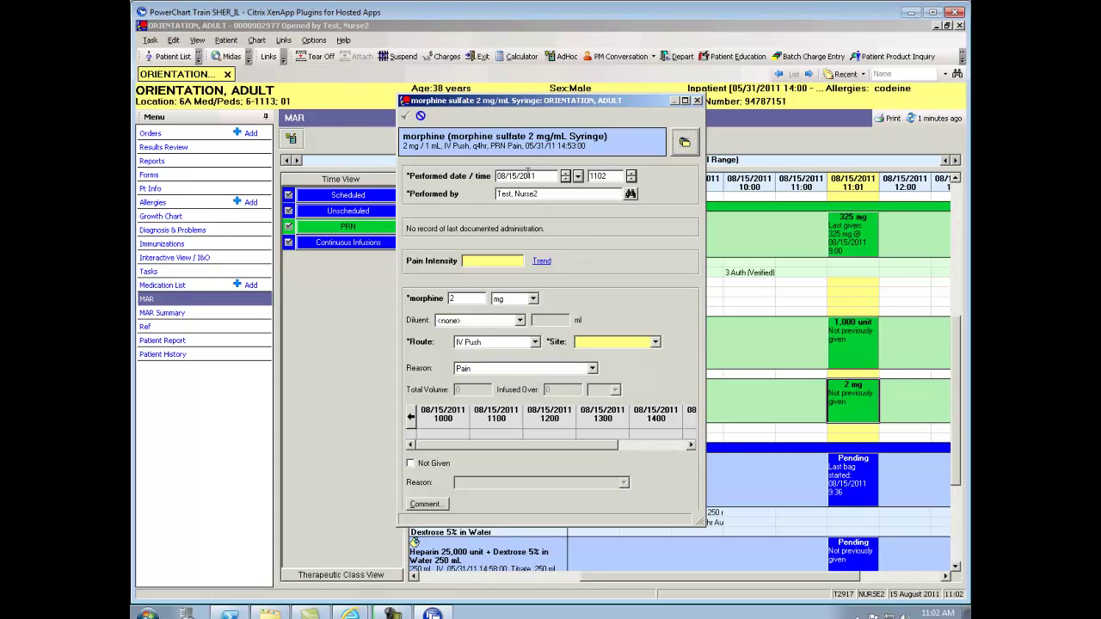
click(602, 176)
drag(605, 176, 583, 178)
text(10)
click(473, 262)
text(8)
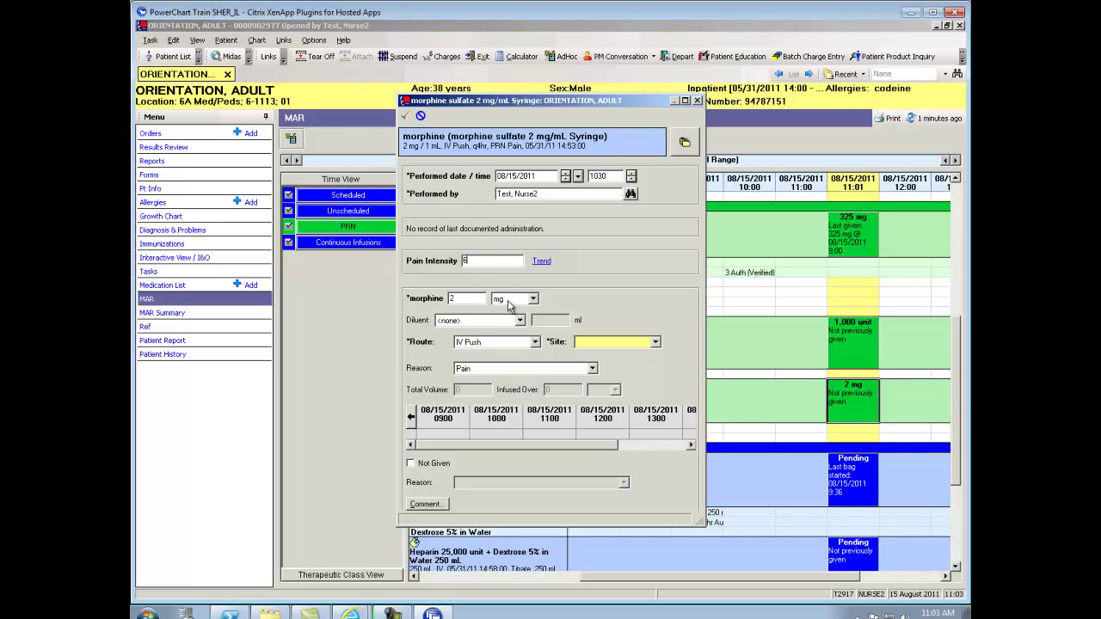
Set the morphine administration site to Right Arm and sign the charting.
click(655, 342)
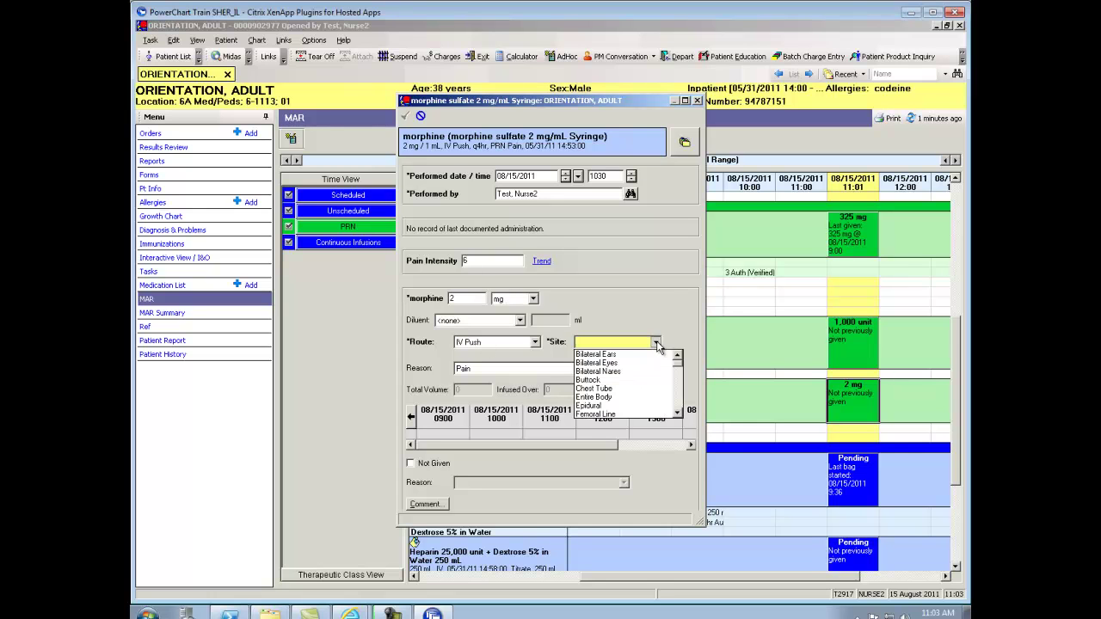
key(r)
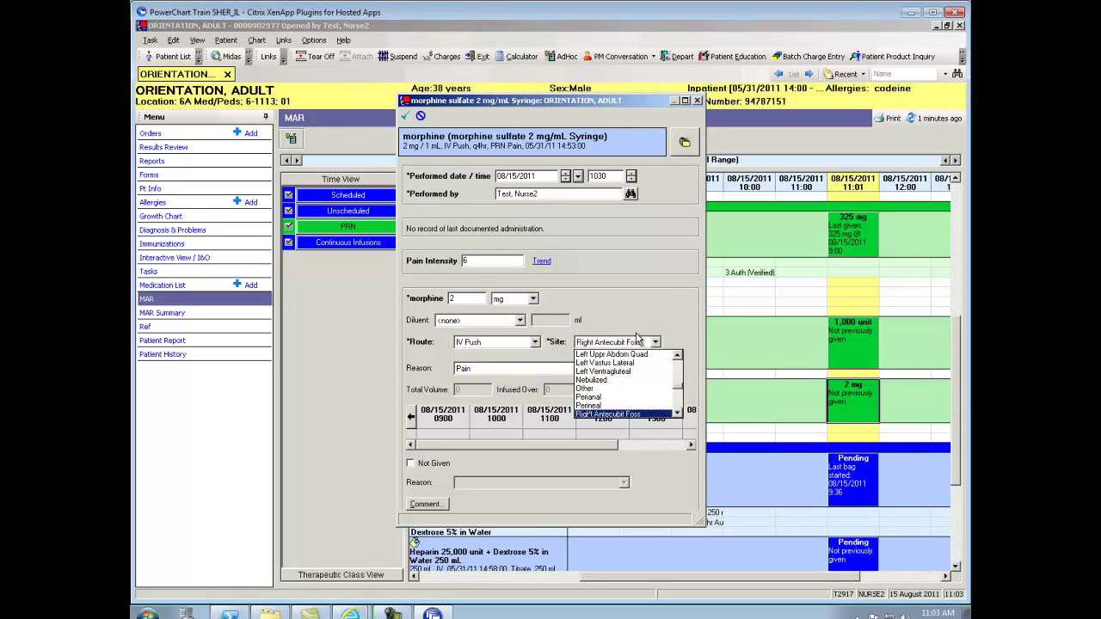
click(678, 414)
click(677, 414)
click(678, 413)
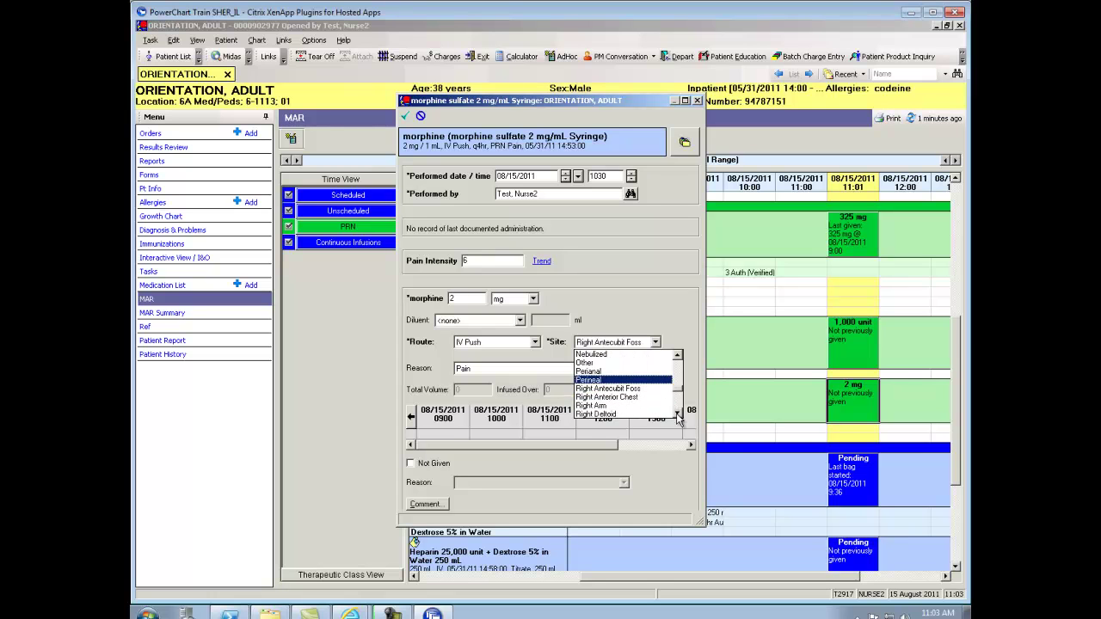
click(678, 414)
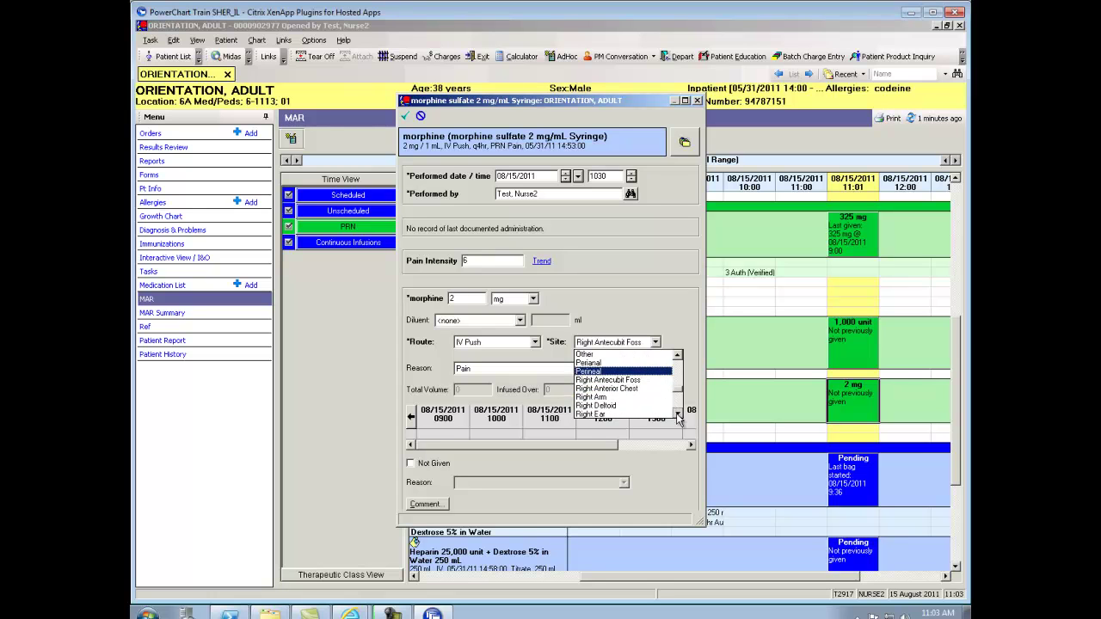
click(597, 398)
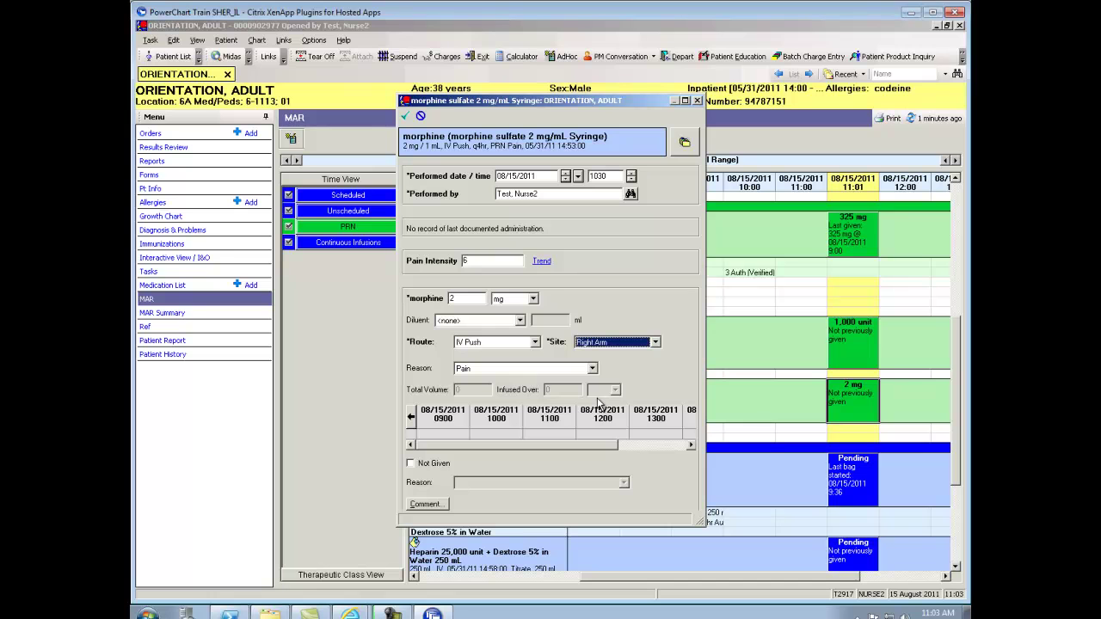
click(407, 116)
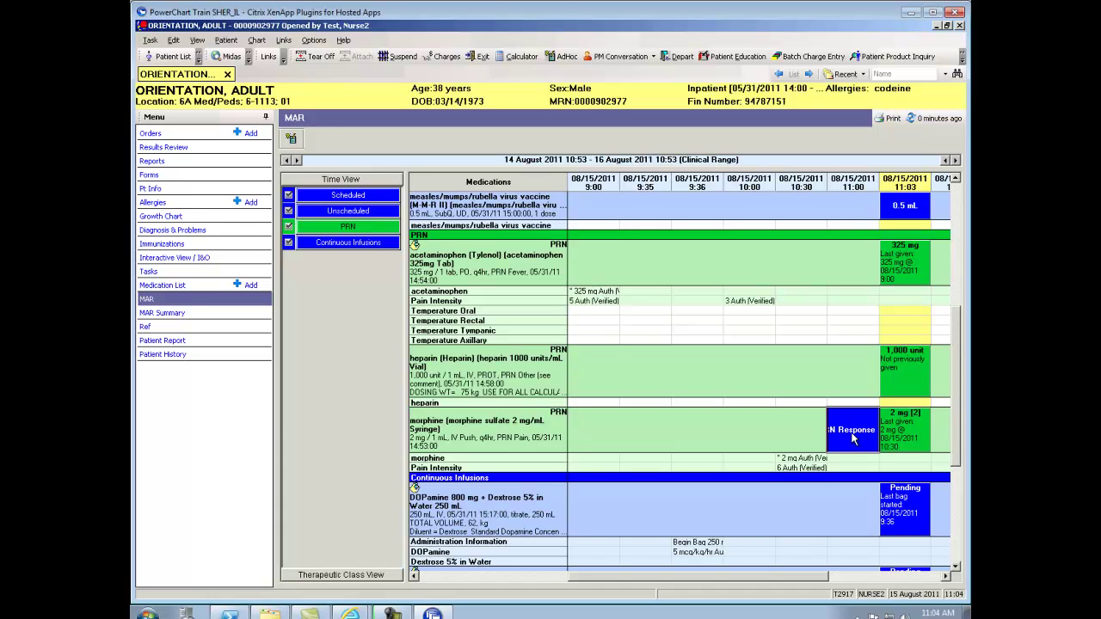
Mark PRN Medication Effective as Yes and enter pain intensity 2 on the 0-10 scale.
double_click(852, 436)
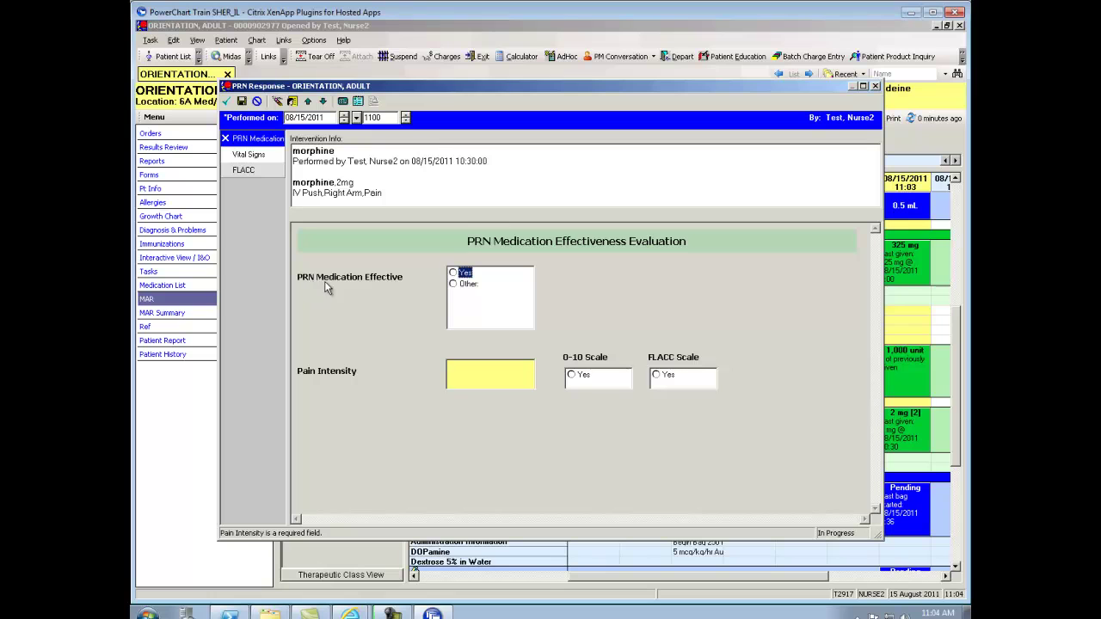
click(455, 274)
click(463, 375)
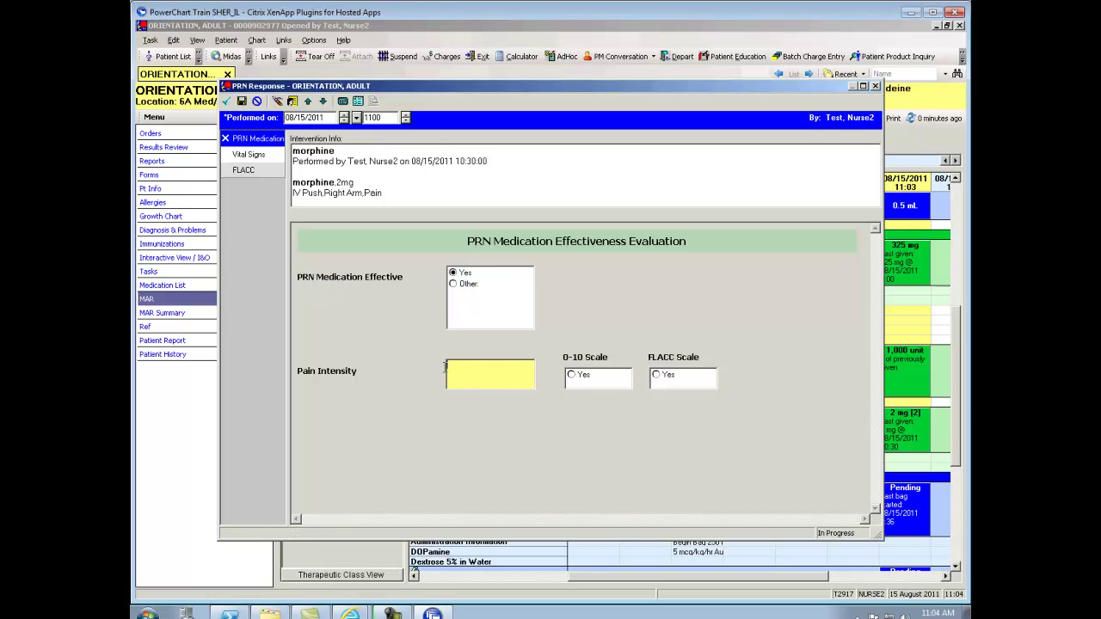
text(2)
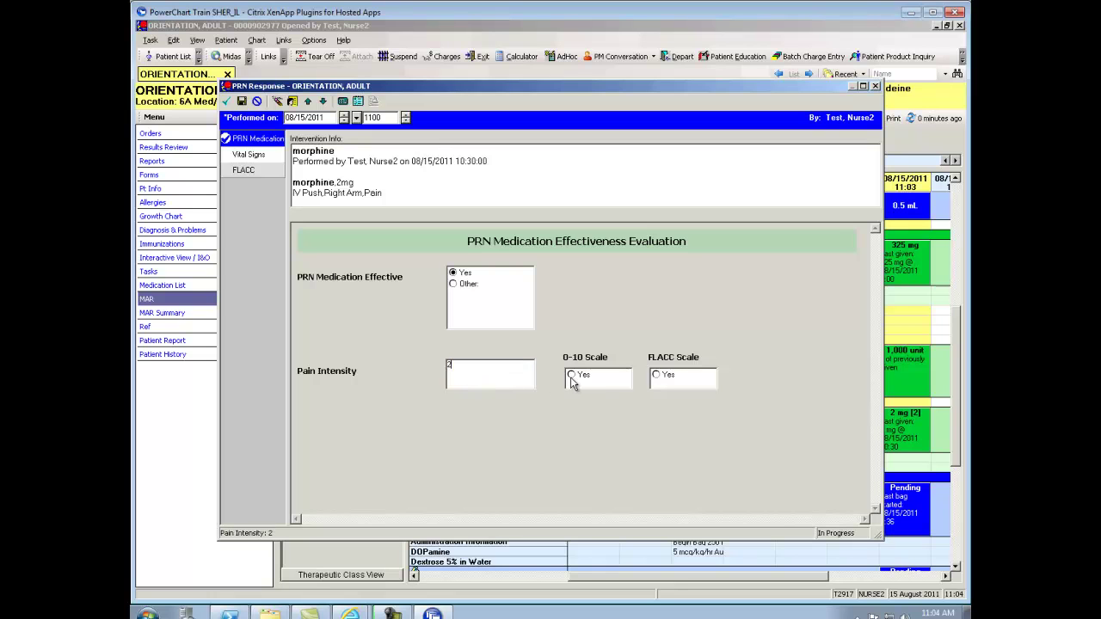
click(571, 375)
Sign the morphine PRN response.
click(226, 102)
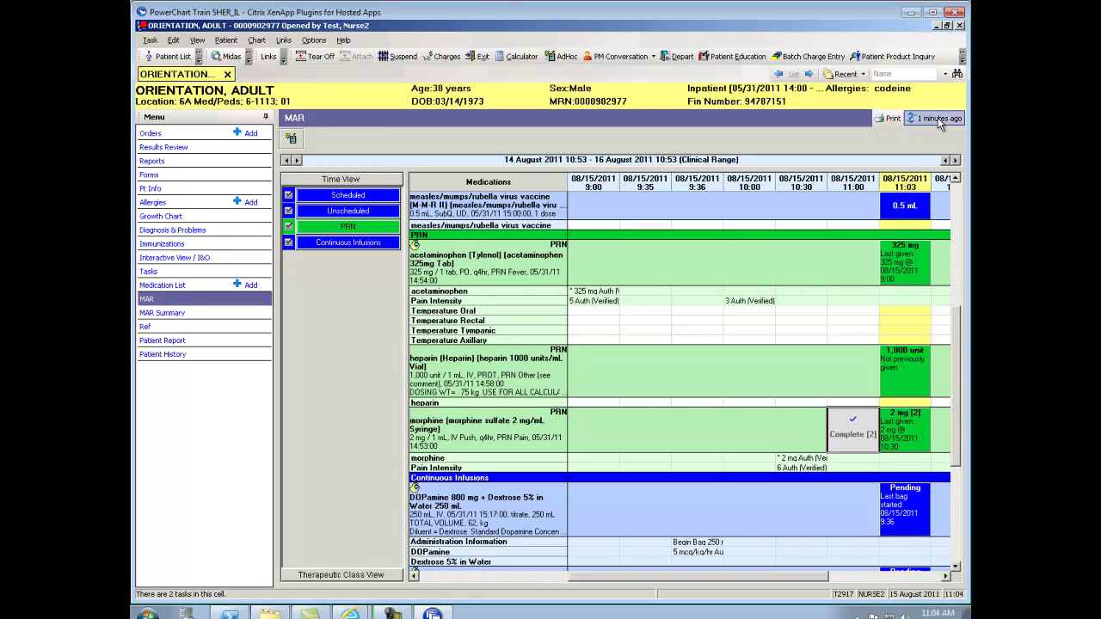
Refresh the MAR and review the morphine follow-up pain intensity of 2 at 11:00.
click(911, 118)
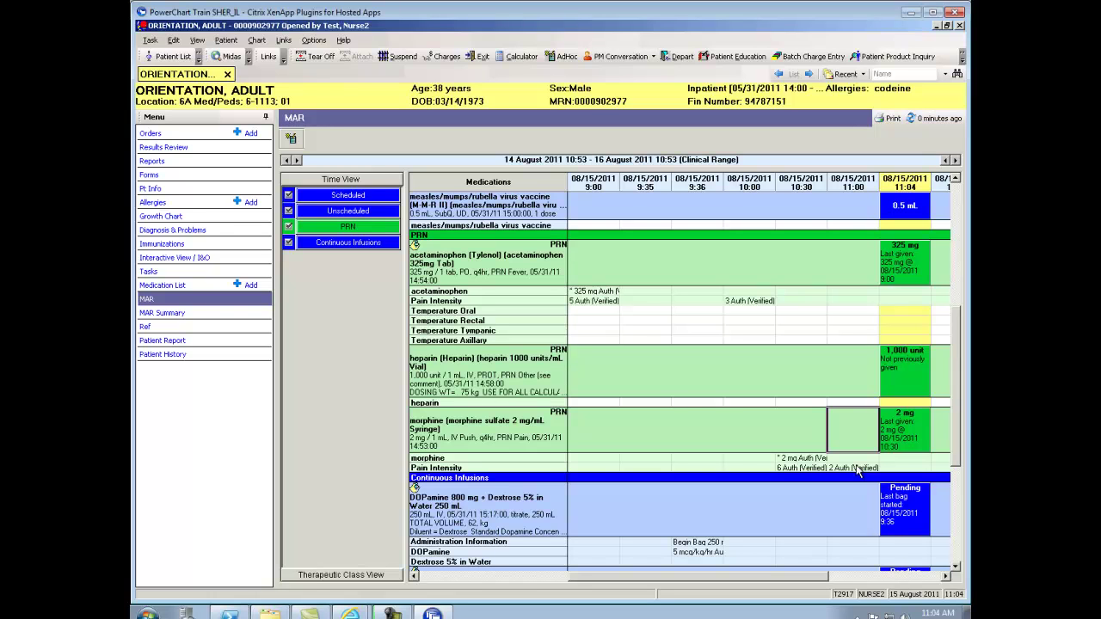
click(901, 331)
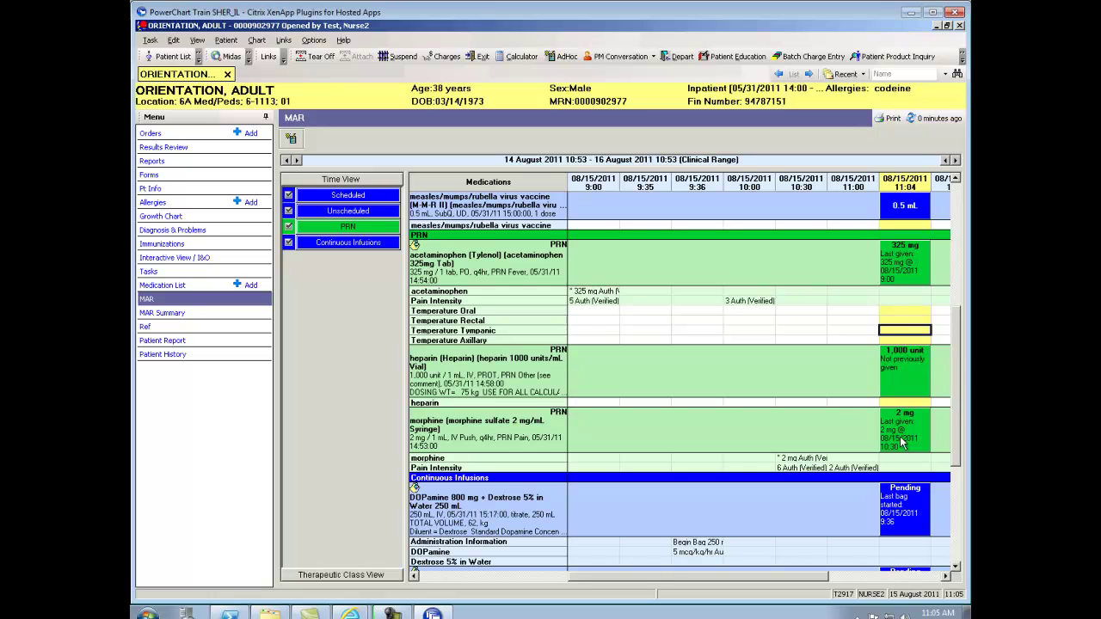
Scroll the MAR down to the Sodium Chloride 0.9% 1,000 mL continuous infusion row.
scroll(956, 411, down, 1)
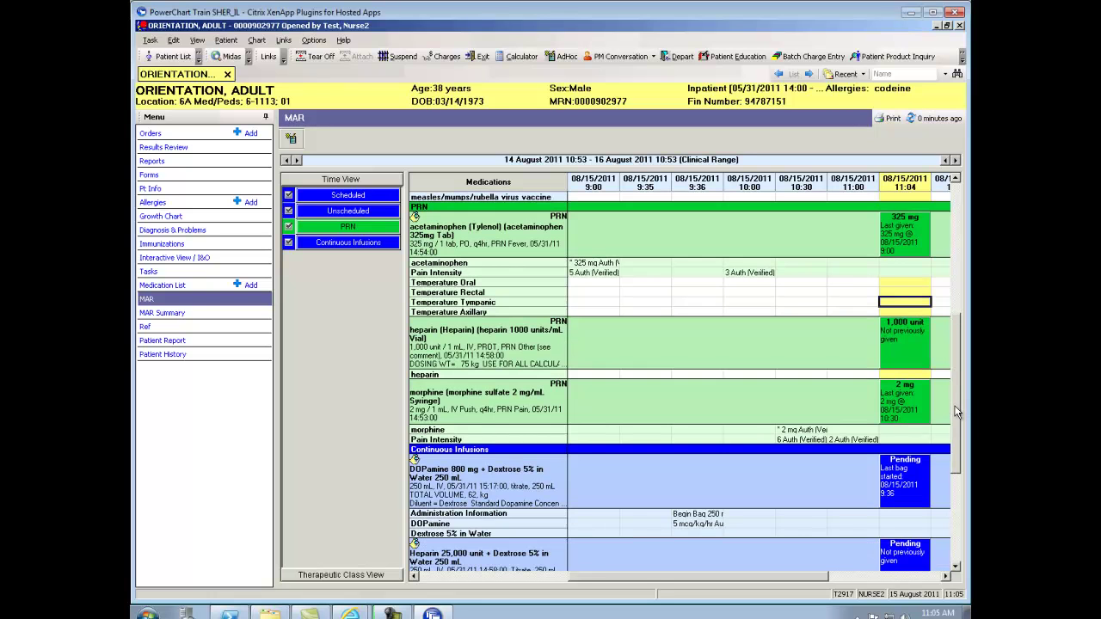
drag(956, 411, 956, 502)
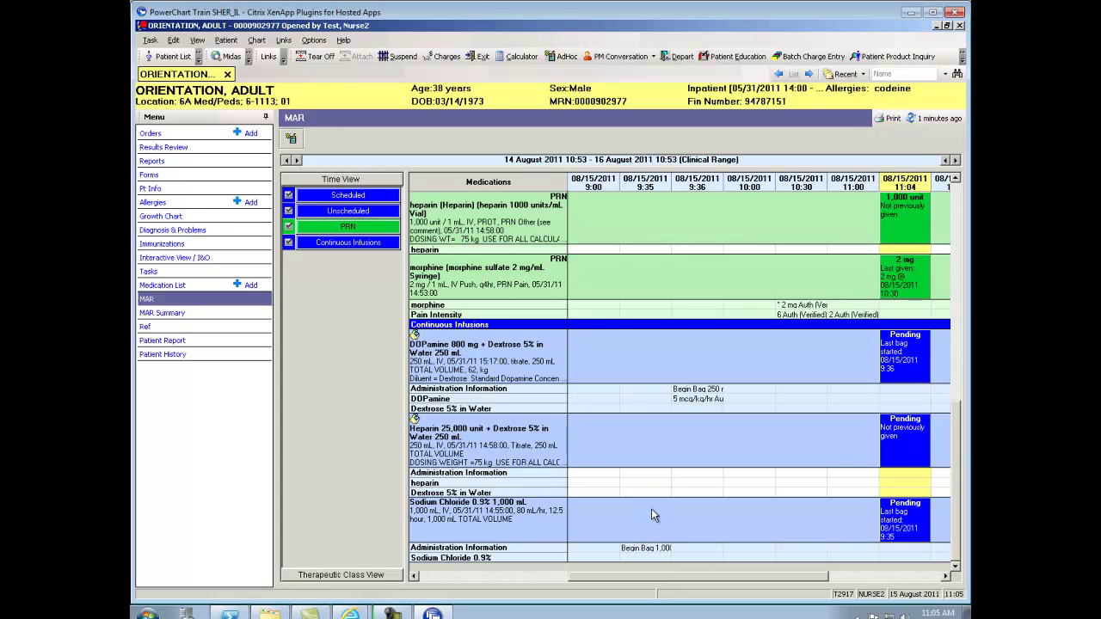
Begin Sodium Chloride 0.9% 1,000 mL Bag #2 at 11:00, left arm, 80 mL/hr, and sign it.
double_click(902, 526)
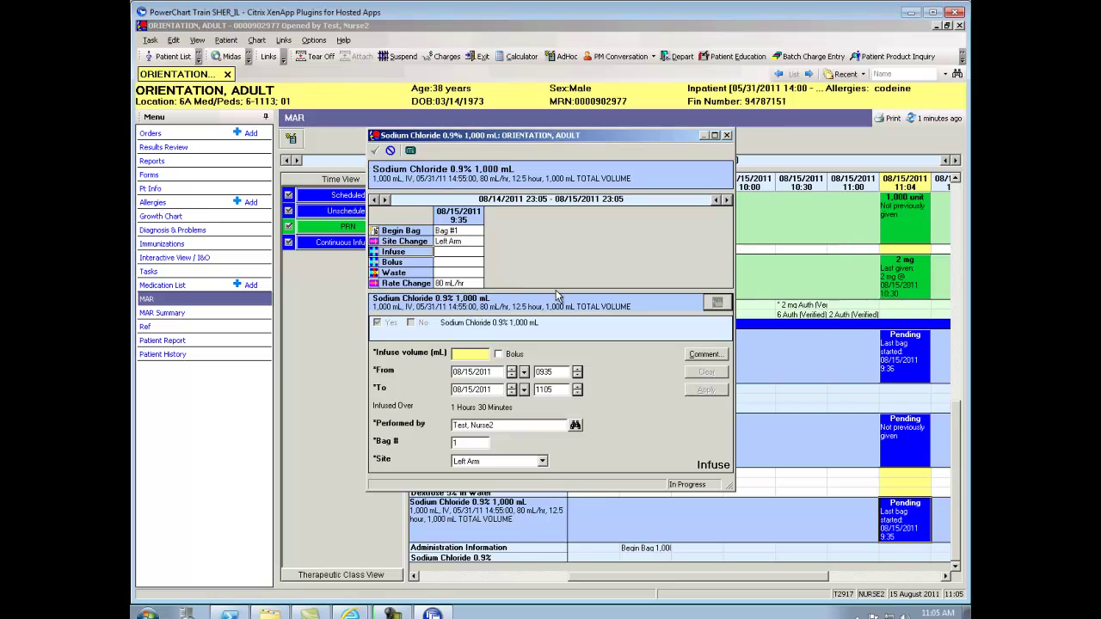
click(411, 233)
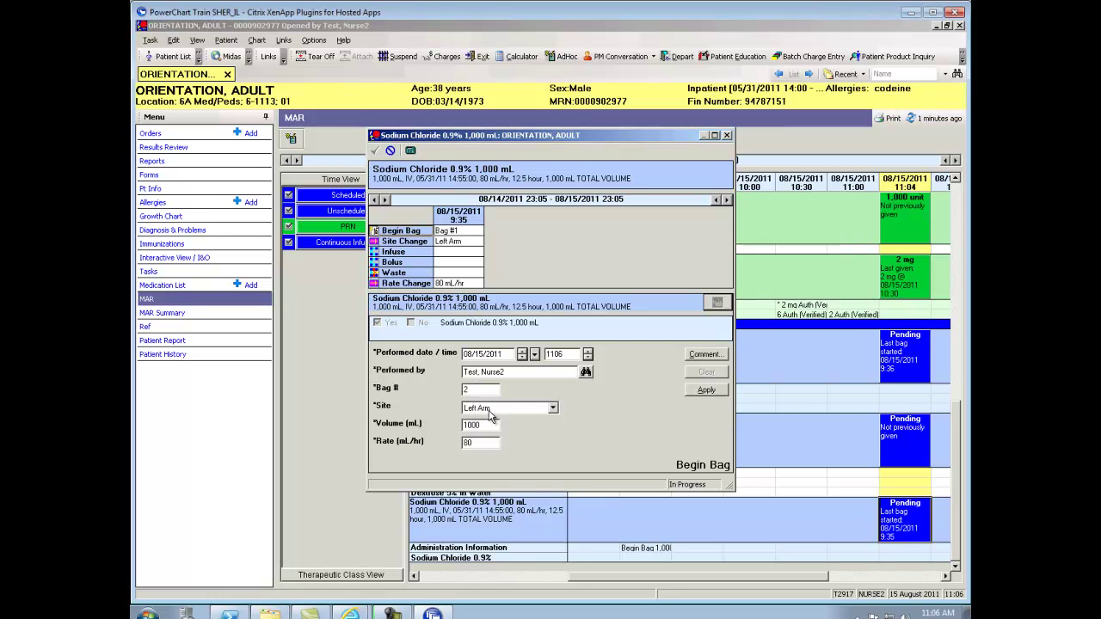
click(563, 353)
key(BackSpace)
text(8)
double_click(567, 353)
text(11)
click(704, 392)
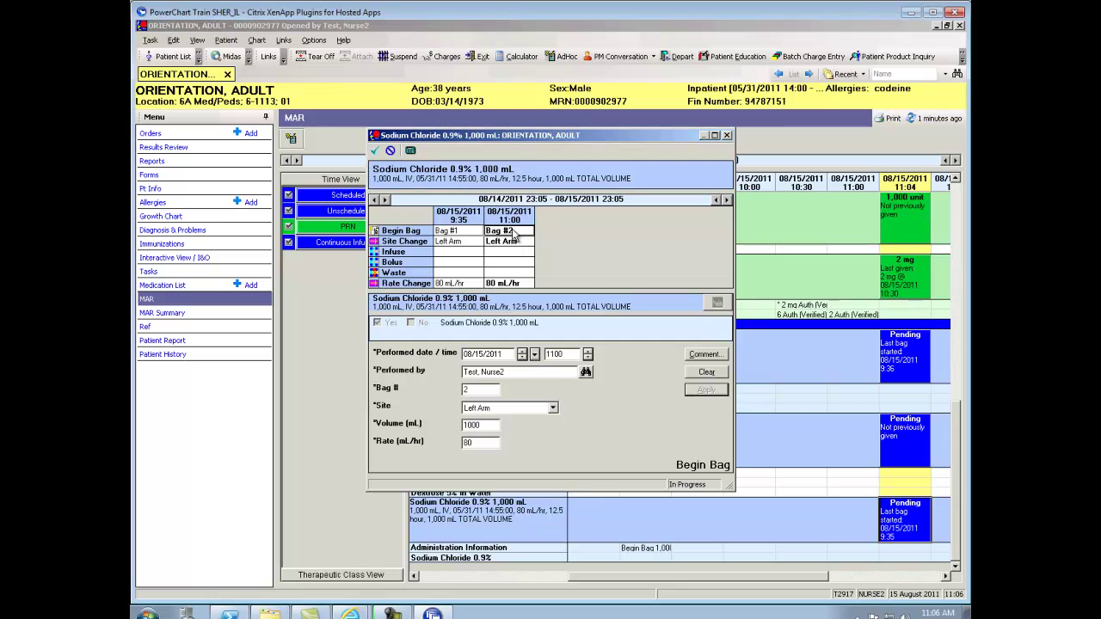
click(375, 151)
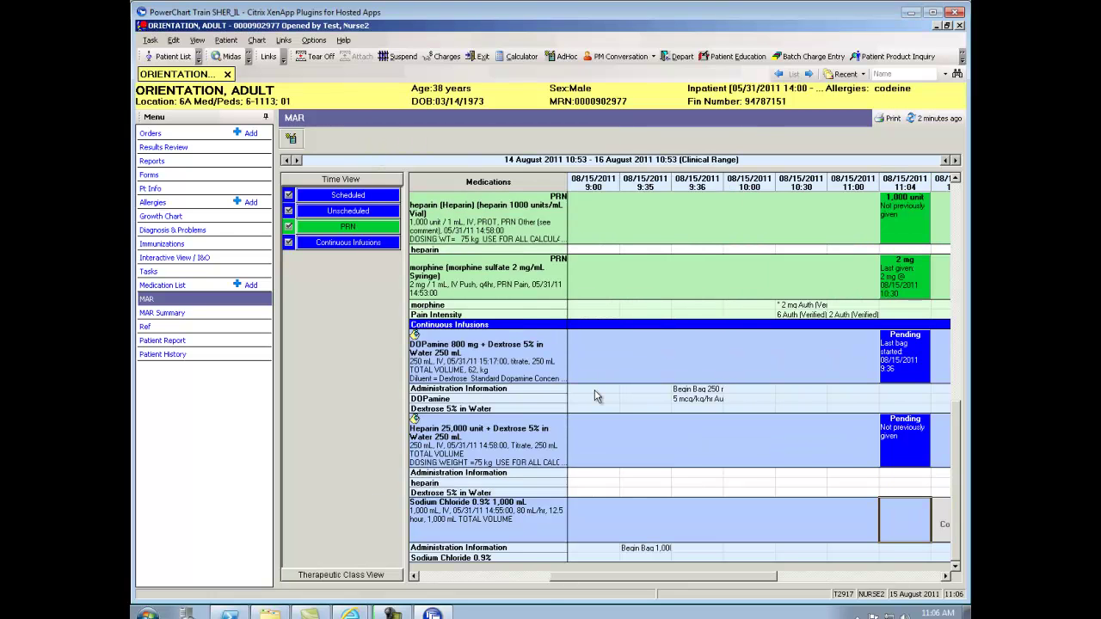
Scroll the MAR to later columns and refresh it to show the 11:00 Sodium Chloride bag.
click(945, 576)
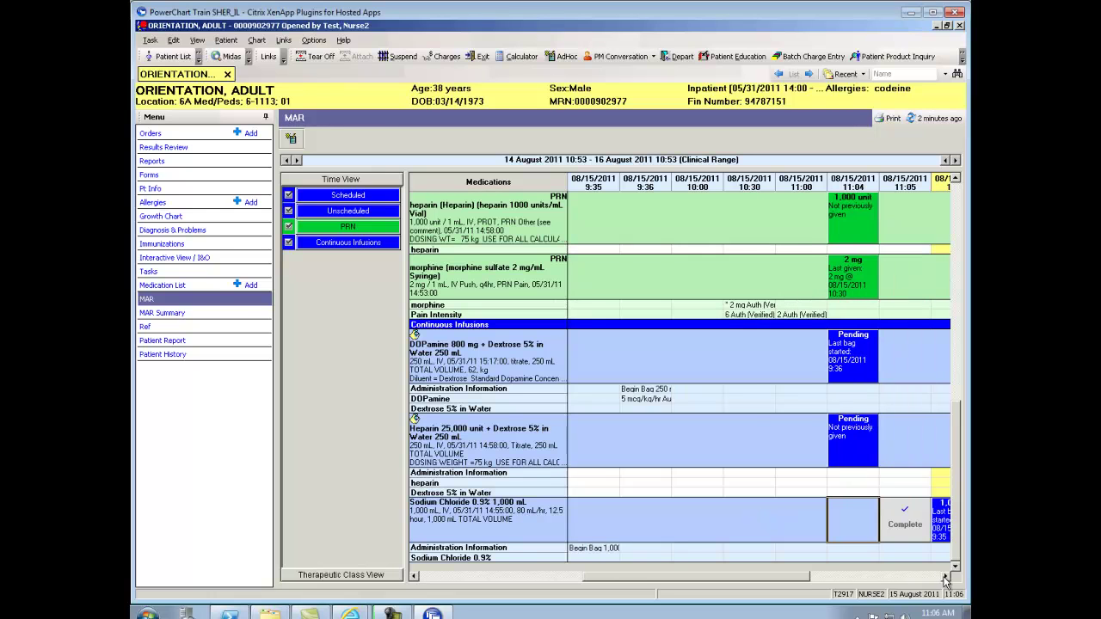
click(945, 576)
click(945, 575)
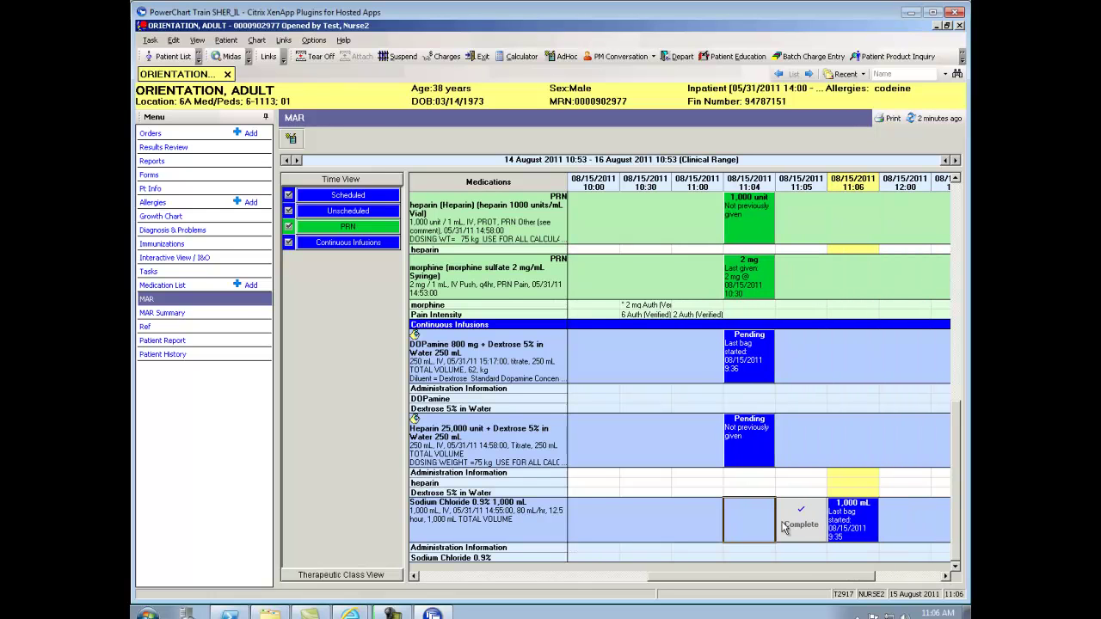
click(936, 120)
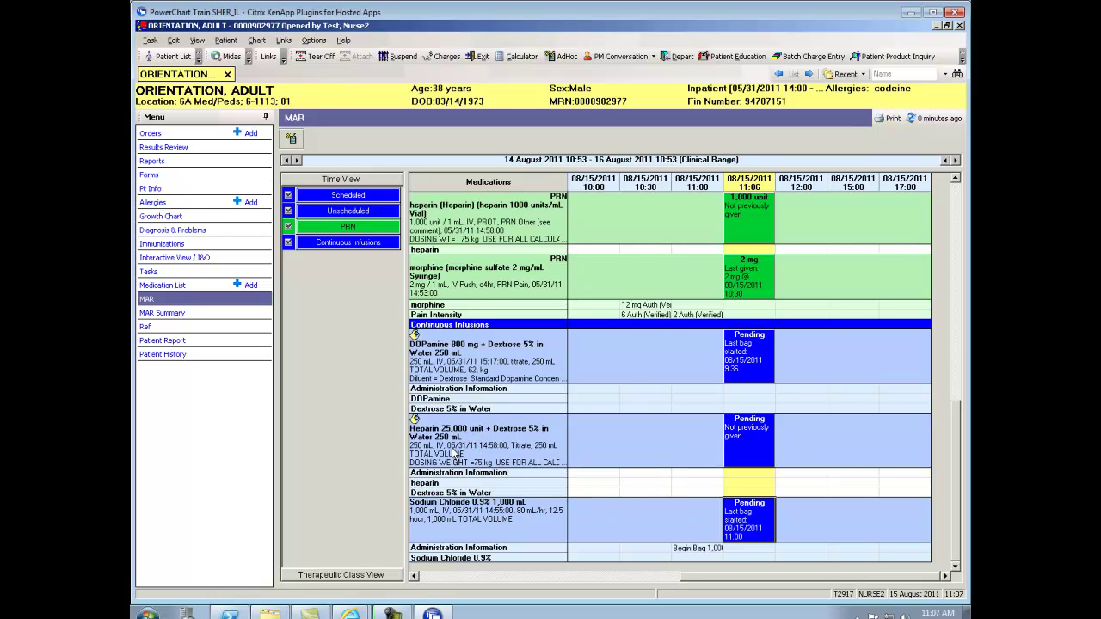
Send a Heparin bag Med Request with reason 'IV not on unit' and comment 'need next bag at noon today'.
right_click(458, 437)
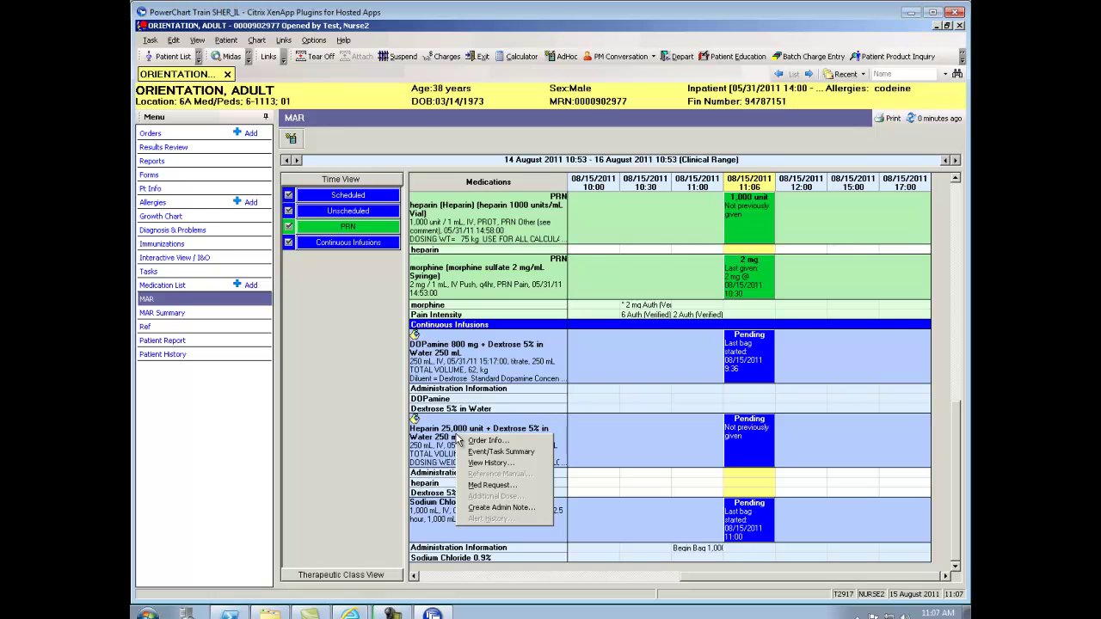
click(483, 486)
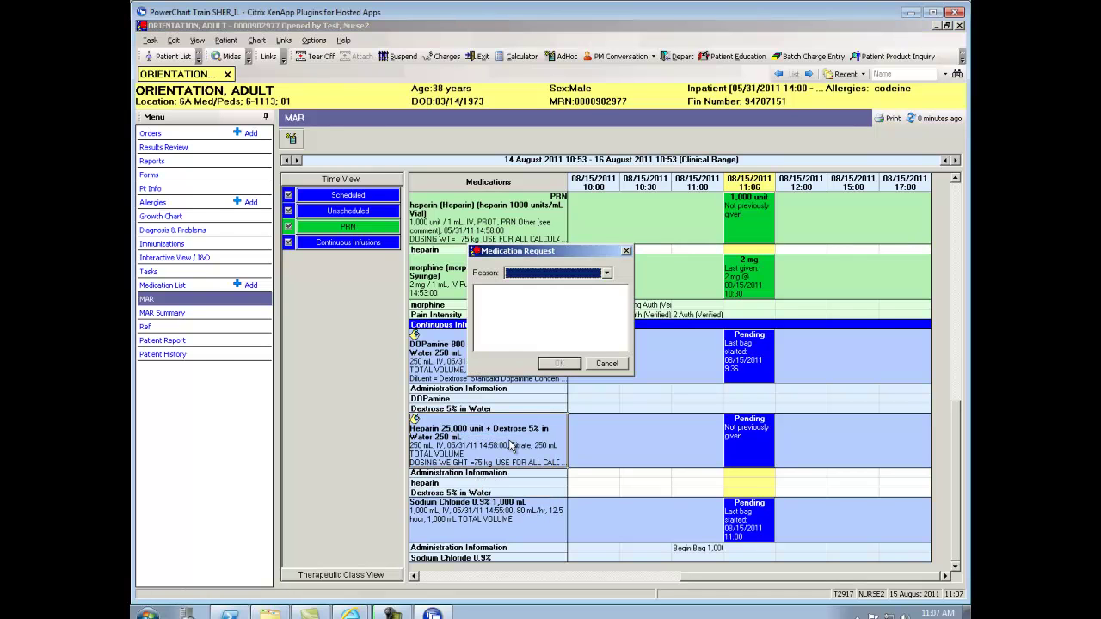
click(607, 274)
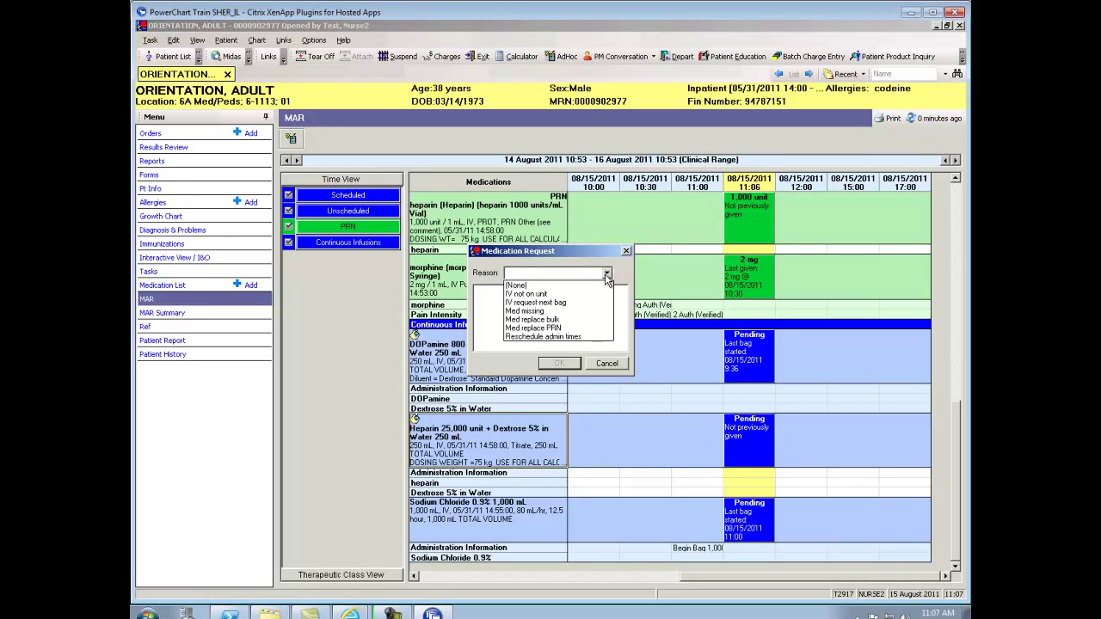
click(541, 294)
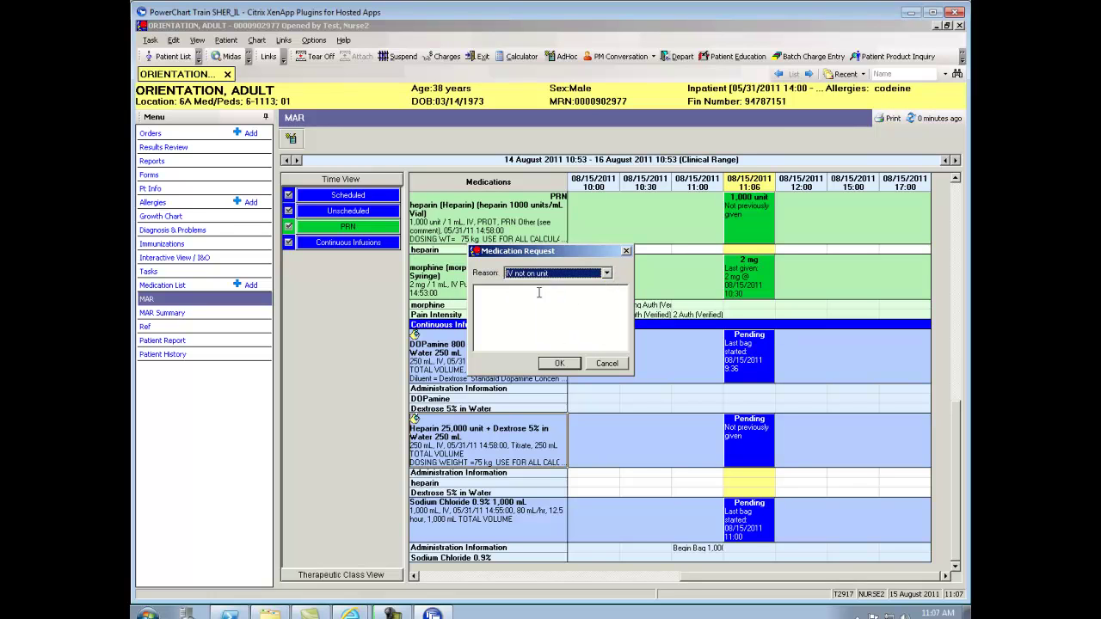
click(502, 299)
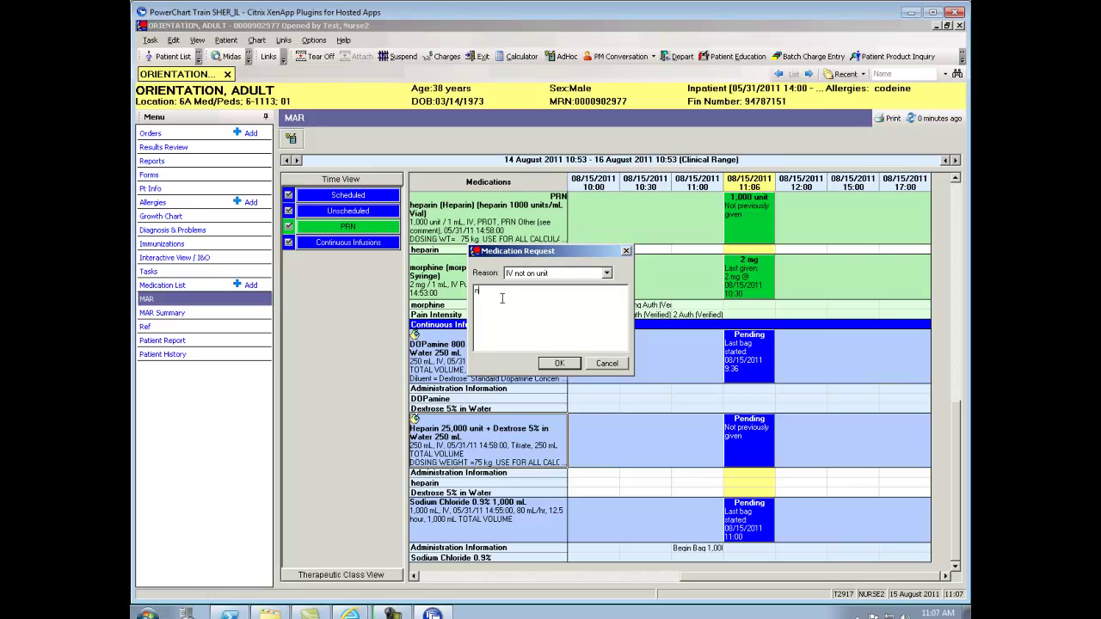
text(need next bag at noon today)
click(555, 363)
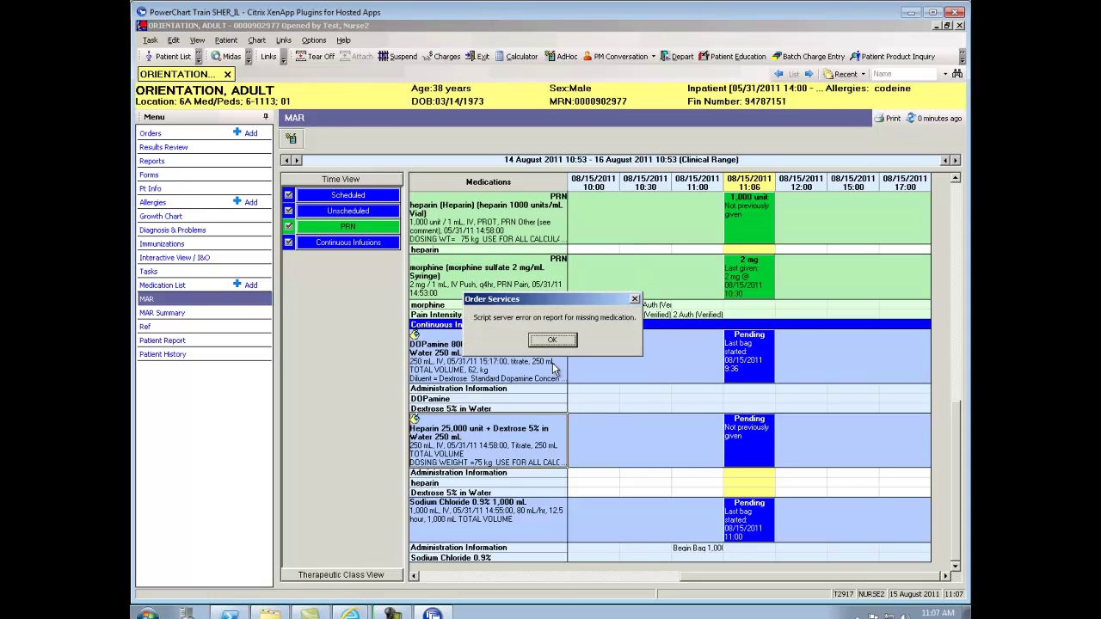
click(552, 340)
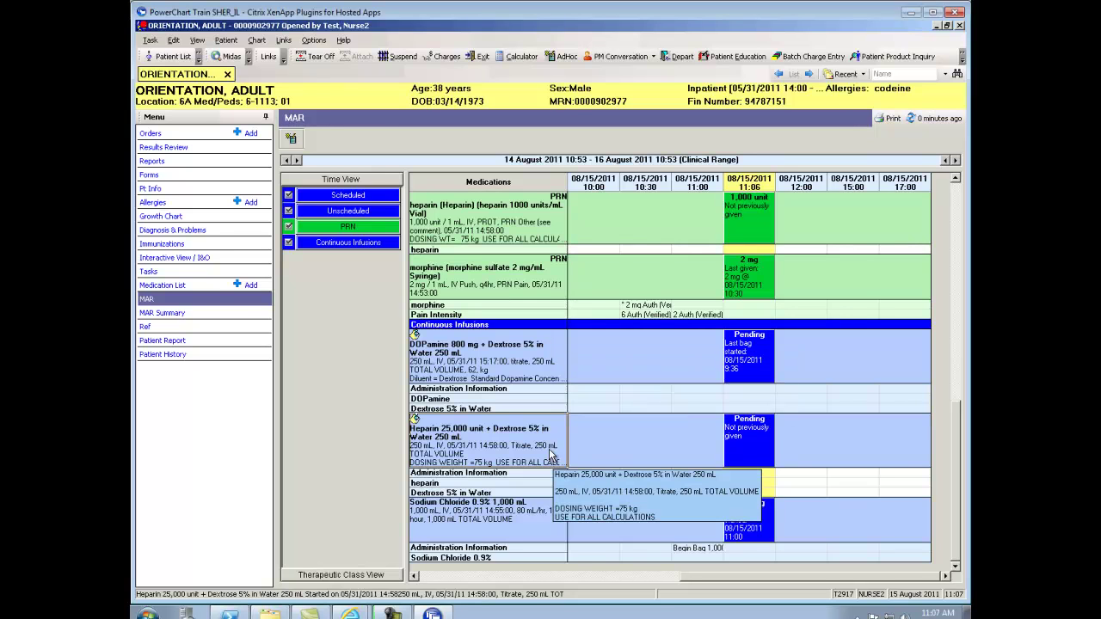
scroll(911, 451, up, 10)
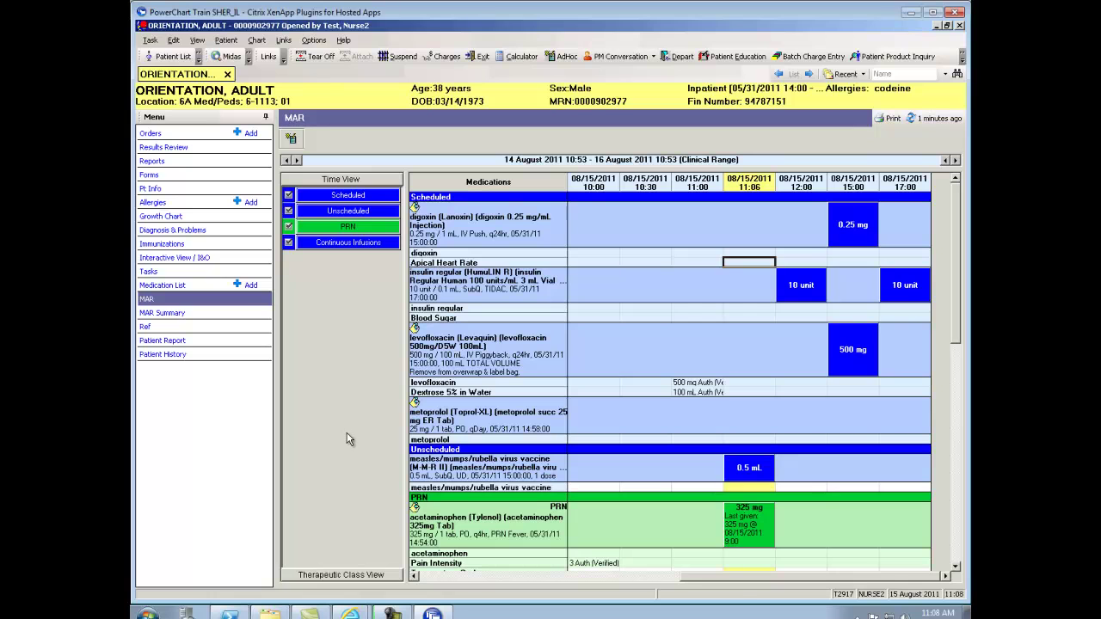
Open the Intake And Output band in Interactive View / I&O and populate the 11:00–11:59 infusion volumes.
click(197, 259)
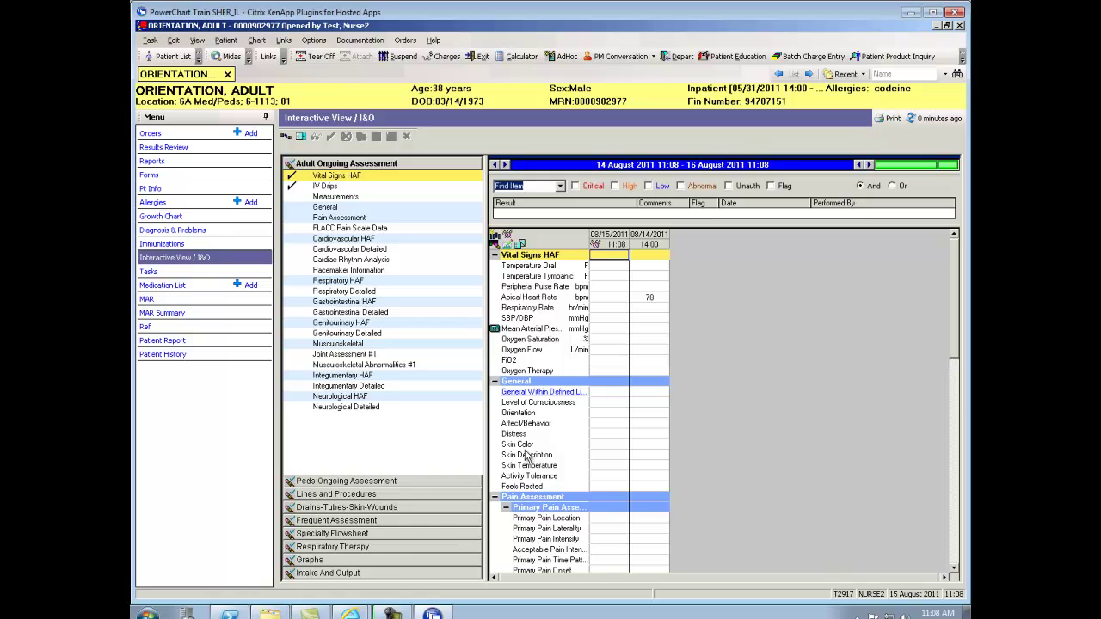
click(371, 573)
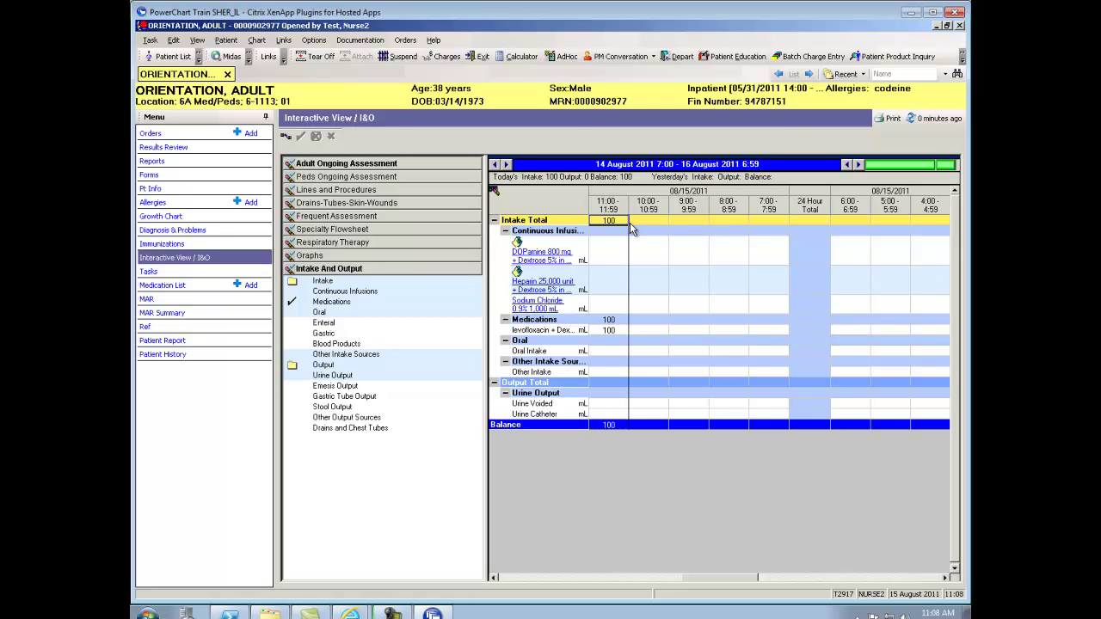
click(610, 208)
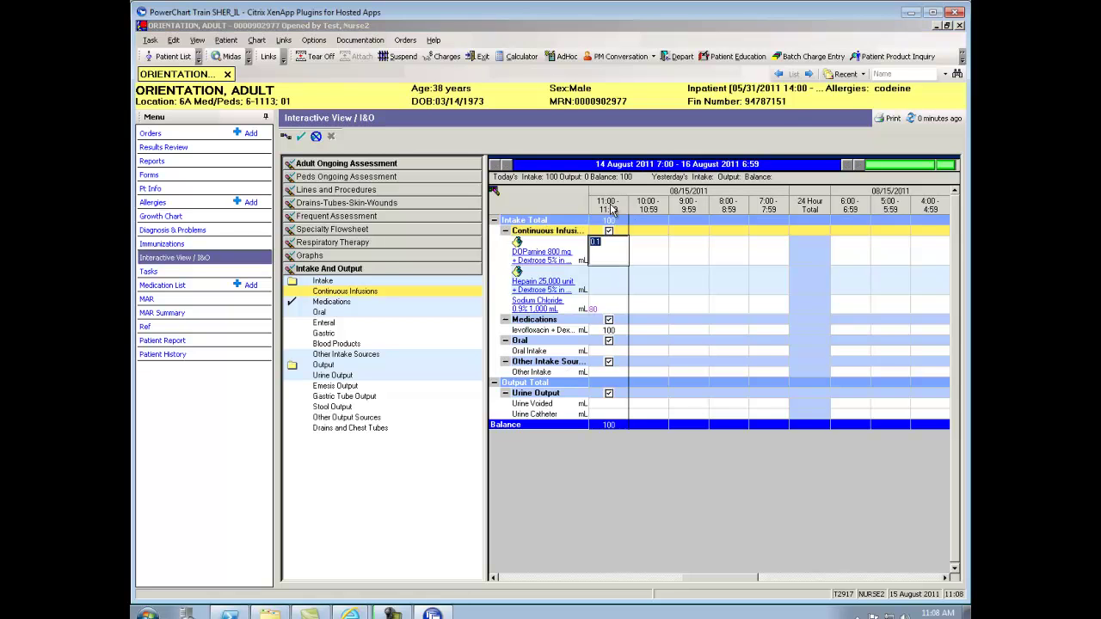
Commit the 11:00 DOPamine volume, populate the 10:00 and 9:00 infusion volumes, and sign them.
click(610, 351)
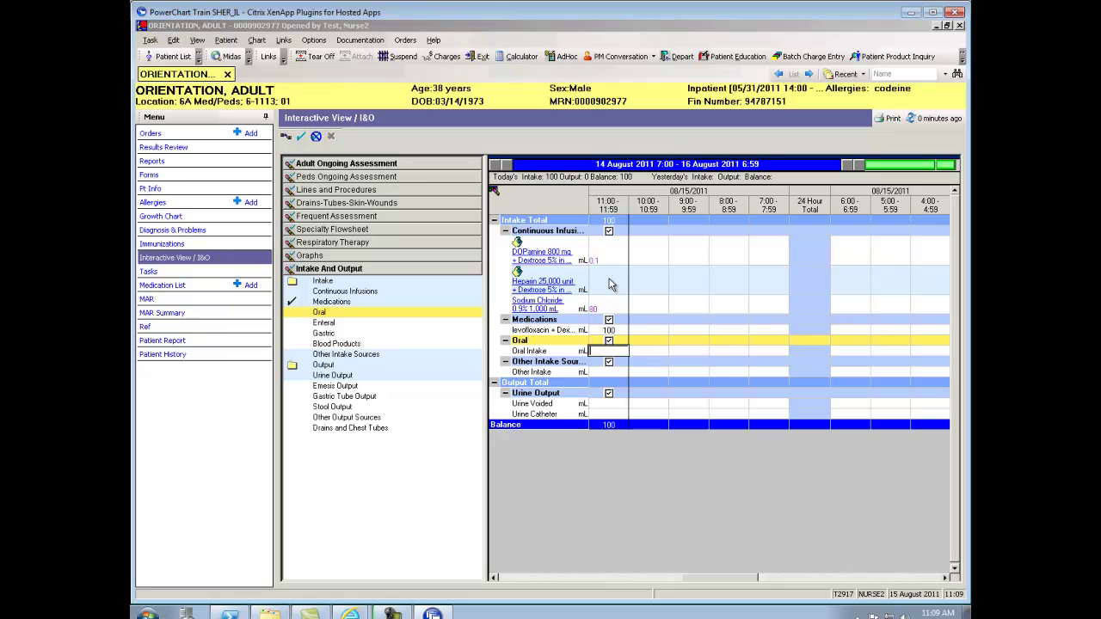
click(651, 212)
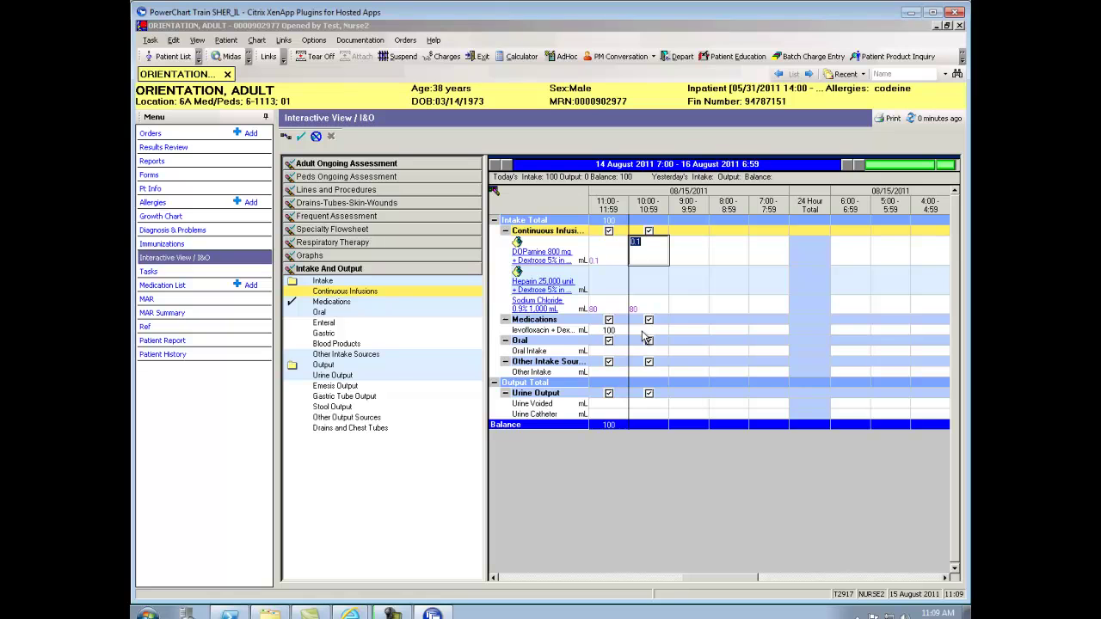
click(697, 210)
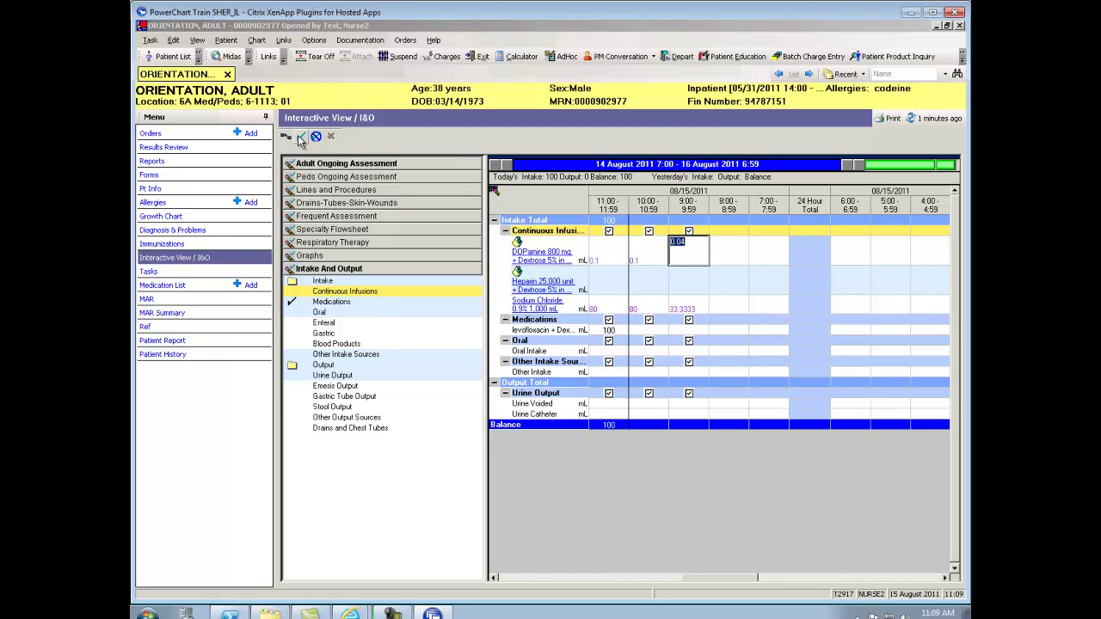
click(300, 139)
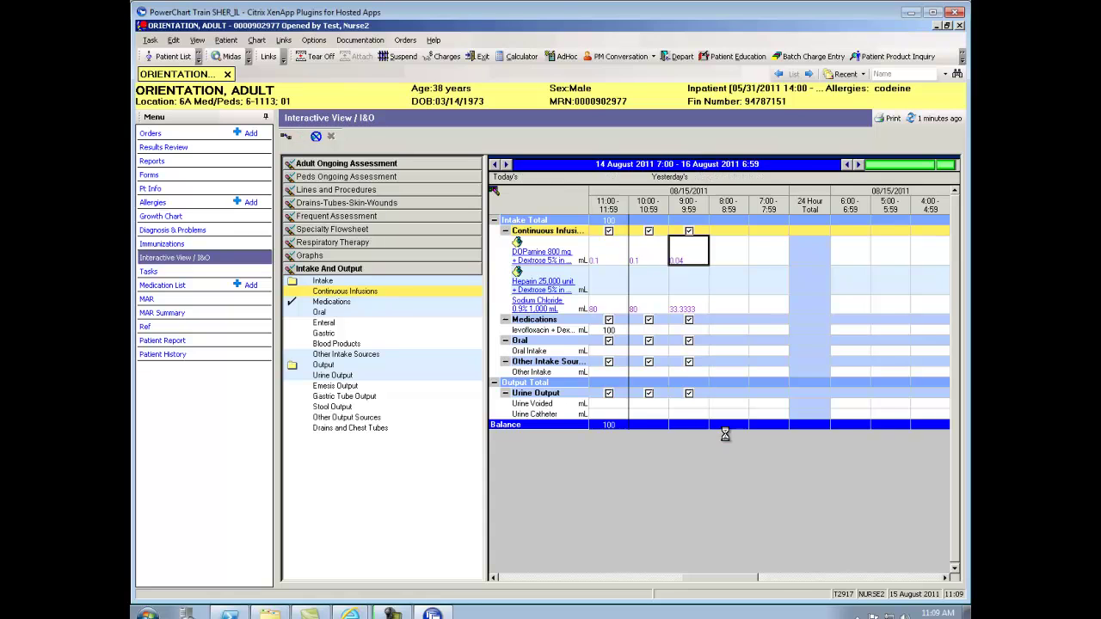